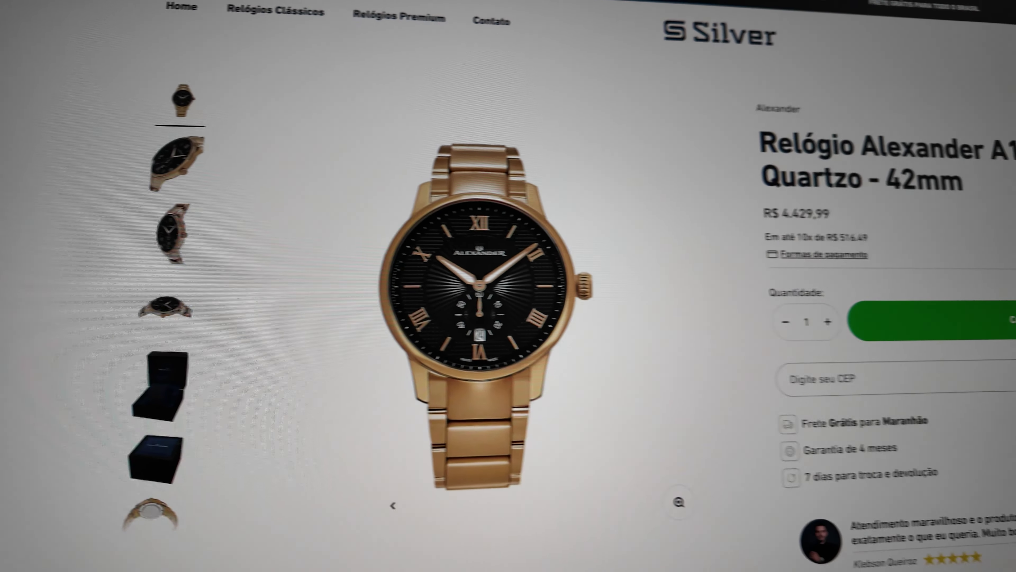
- Scroll down the admin home page to view the completed Configure sua loja mission (3 de 3)
scroll(20, 519, "down", 10)
scroll(19, 519, "down", 10)
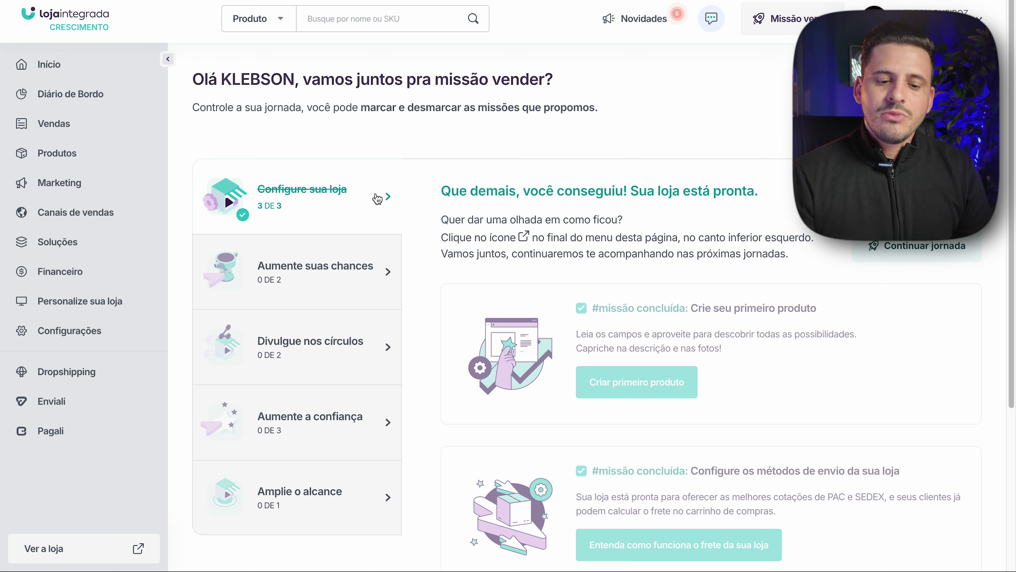
- Expand the Configurações group in the sidebar to list Gerais, Dados da loja and other pages
scroll(823, 357, "down", 3)
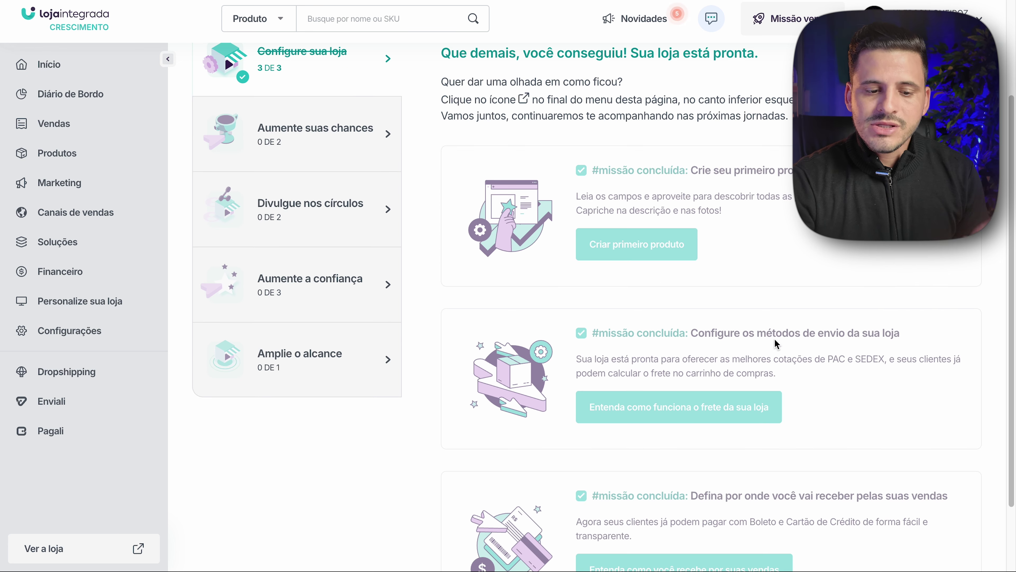
scroll(642, 243, "down", 1)
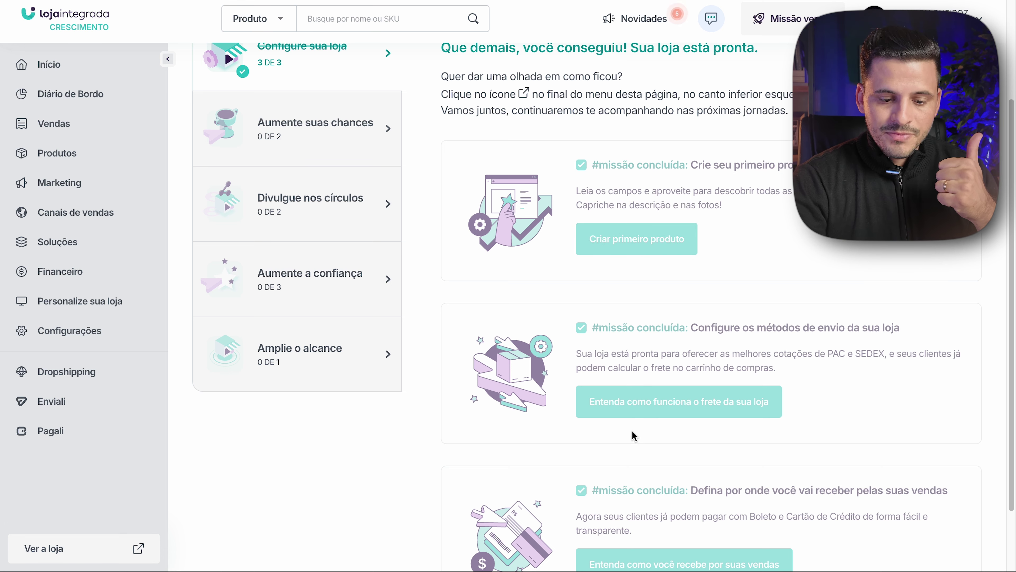
scroll(699, 418, "down", 1)
scroll(700, 418, "down", 1)
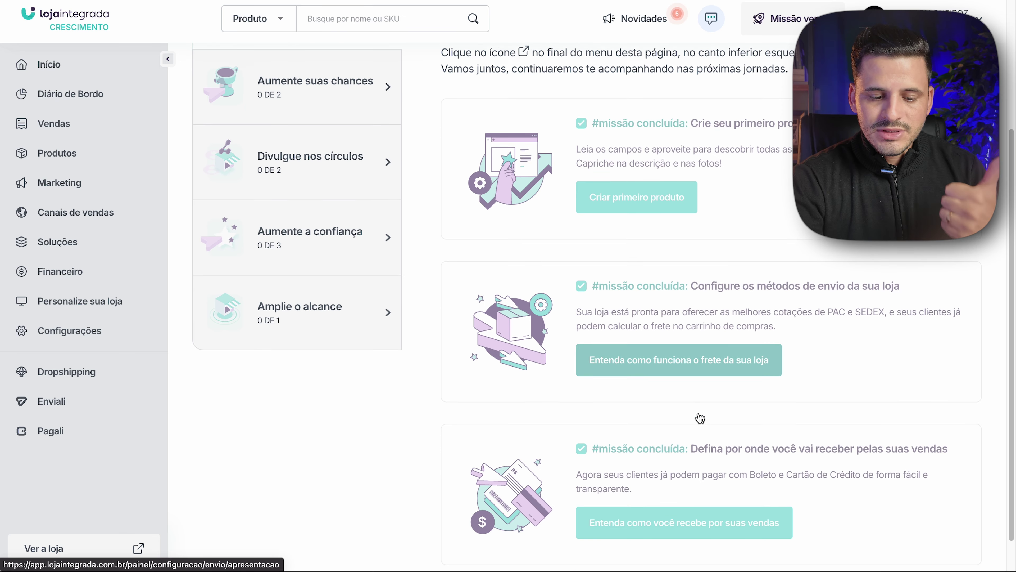
scroll(752, 512, "up", 5)
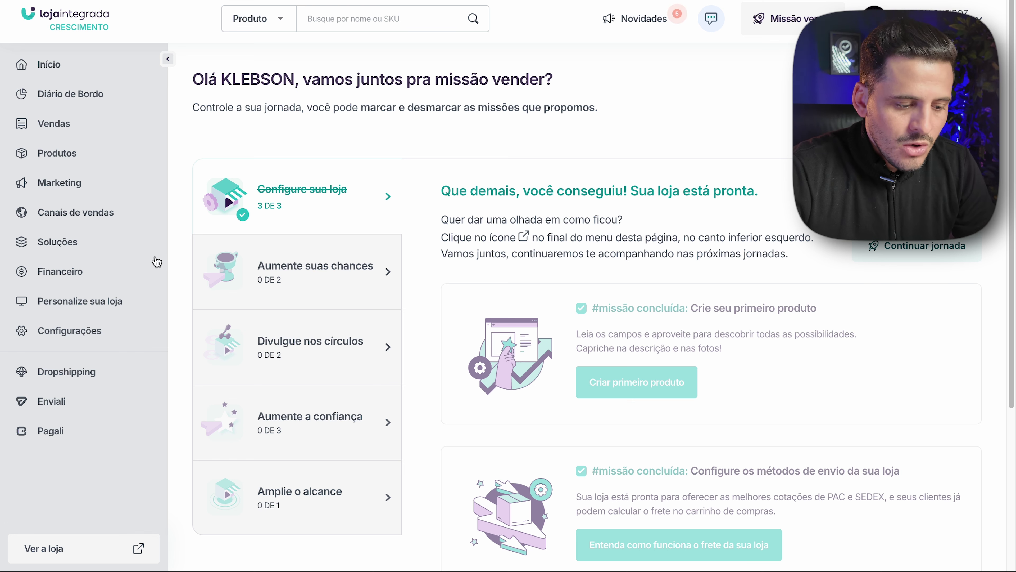
left_click(78, 336)
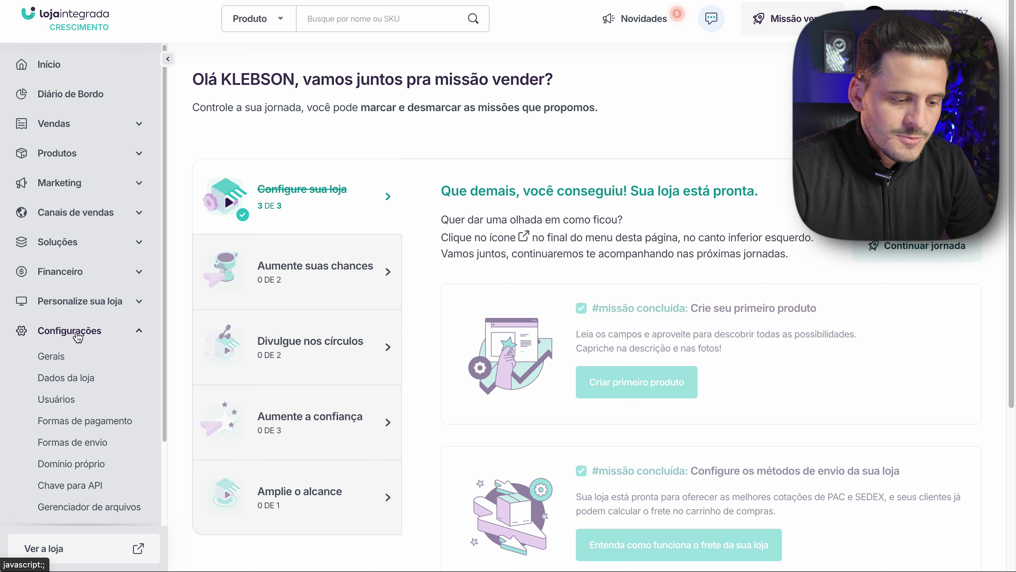
- Open the Configurações Gerais page and glance over its store settings form
left_click(68, 356)
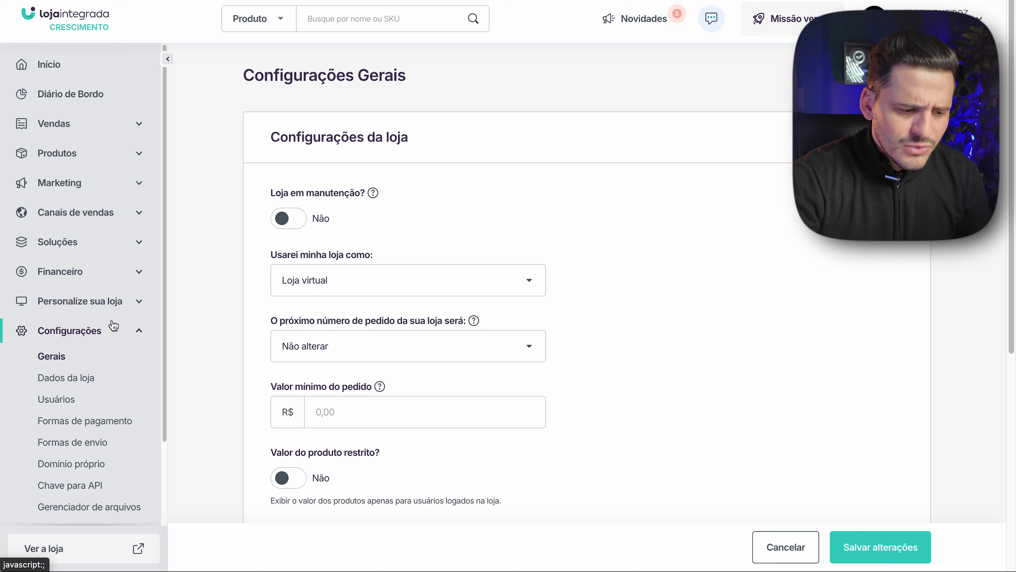
scroll(121, 417, "down", 1)
scroll(123, 448, "up", 1)
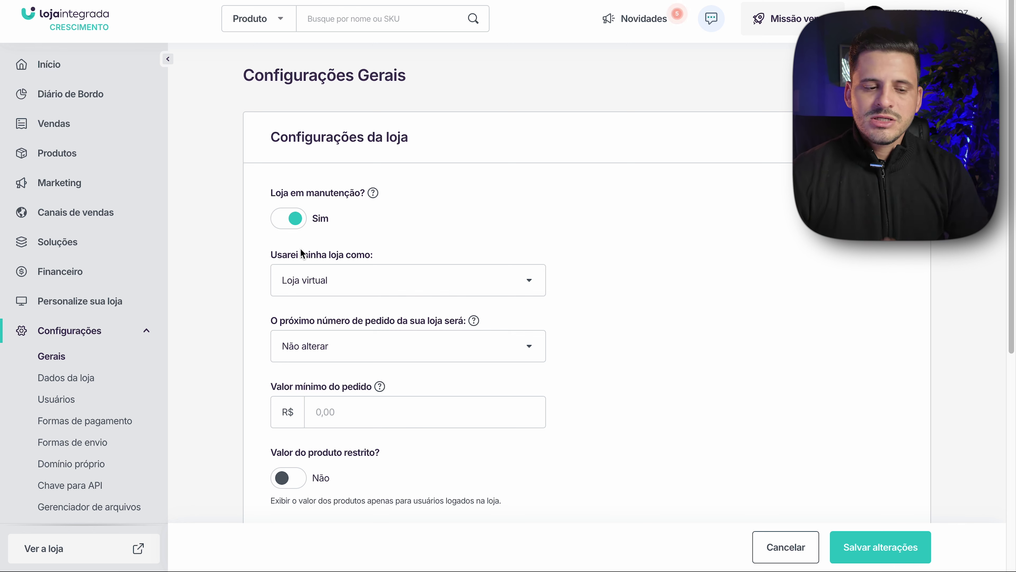
left_click(292, 224)
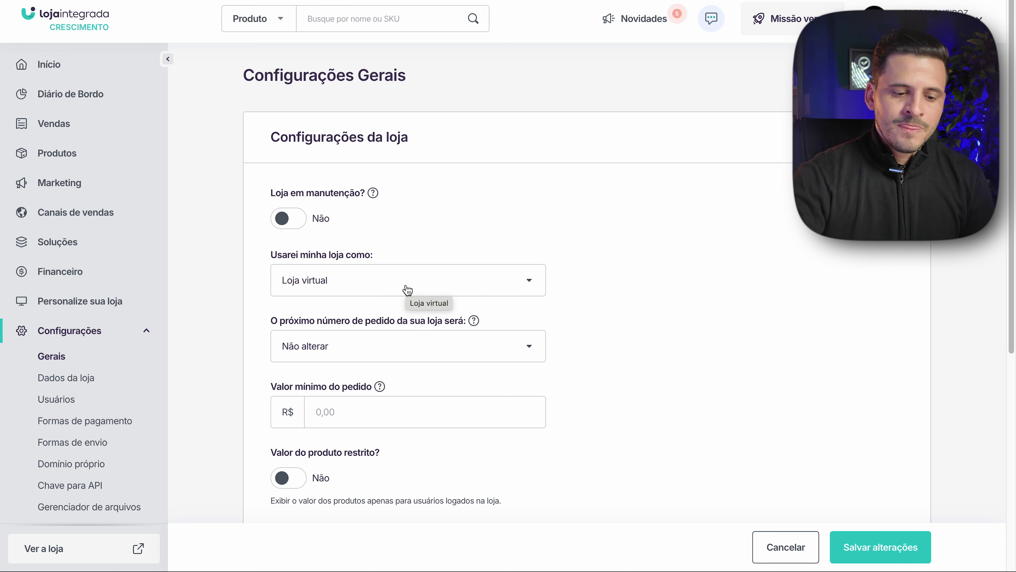
left_click(407, 289)
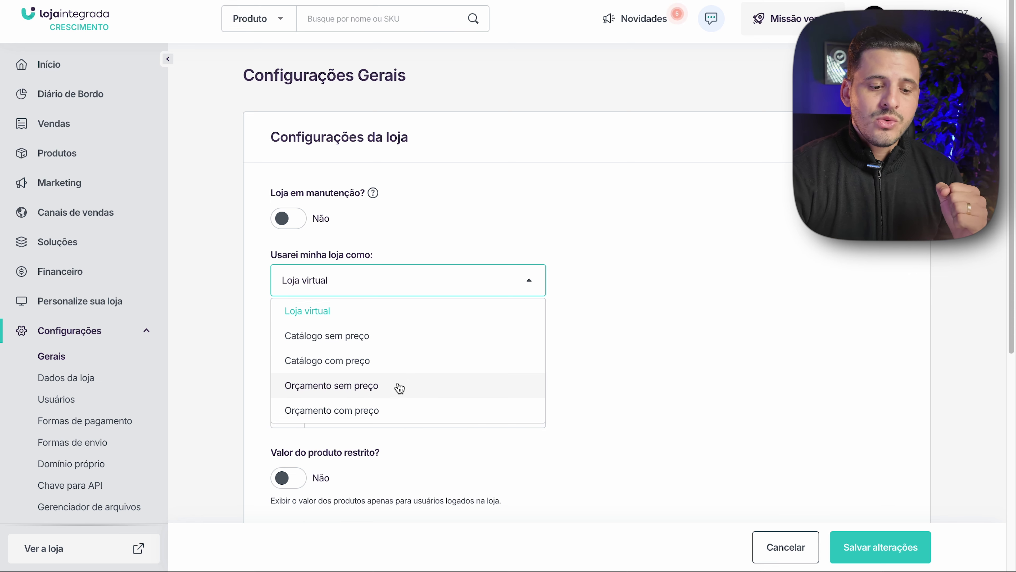
scroll(397, 394, "down", 1)
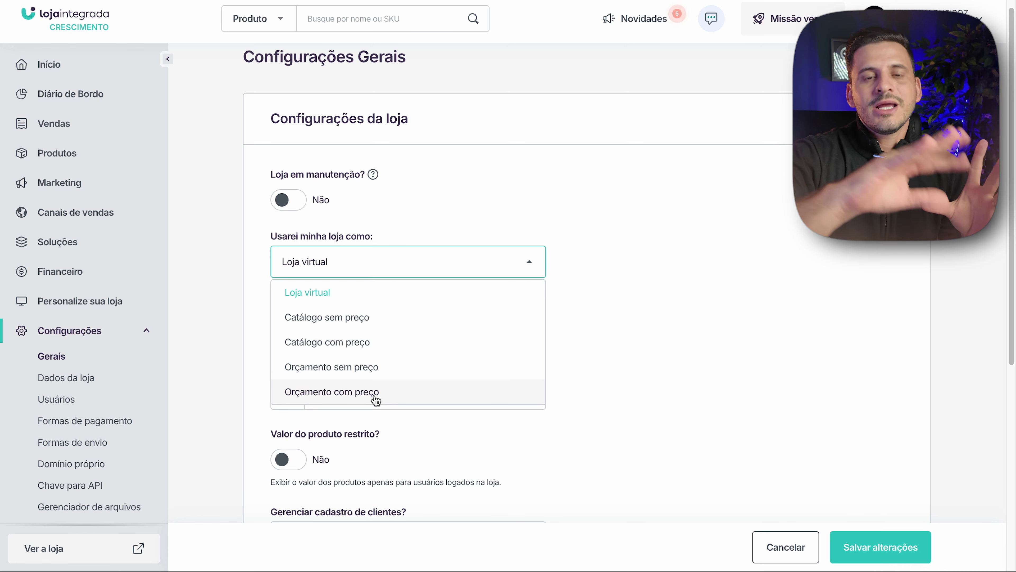
left_click(352, 289)
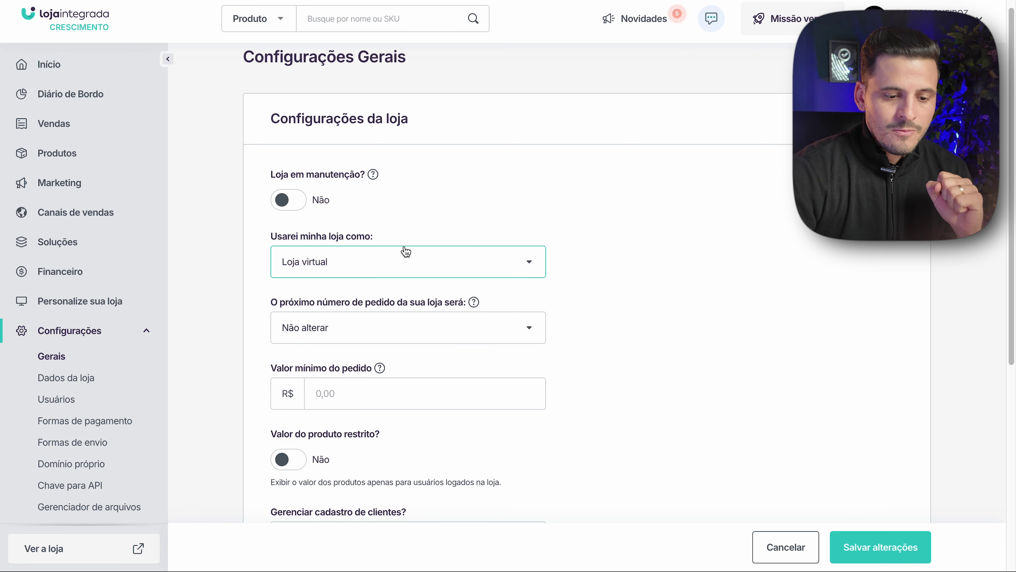
scroll(288, 298, "down", 1)
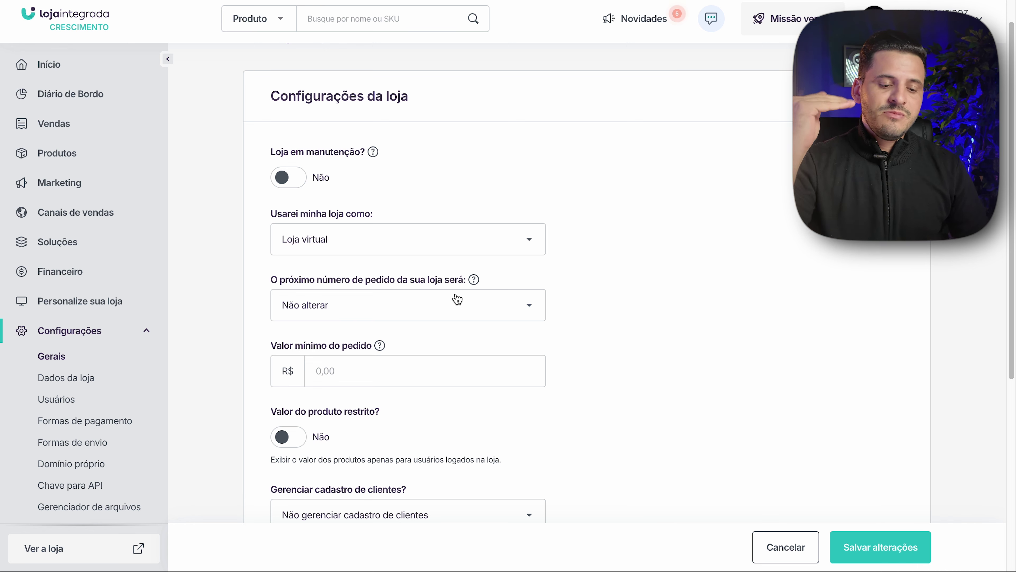
- Set the next order number to 1000, then select the Valor mínimo do pedido field
left_click(488, 320)
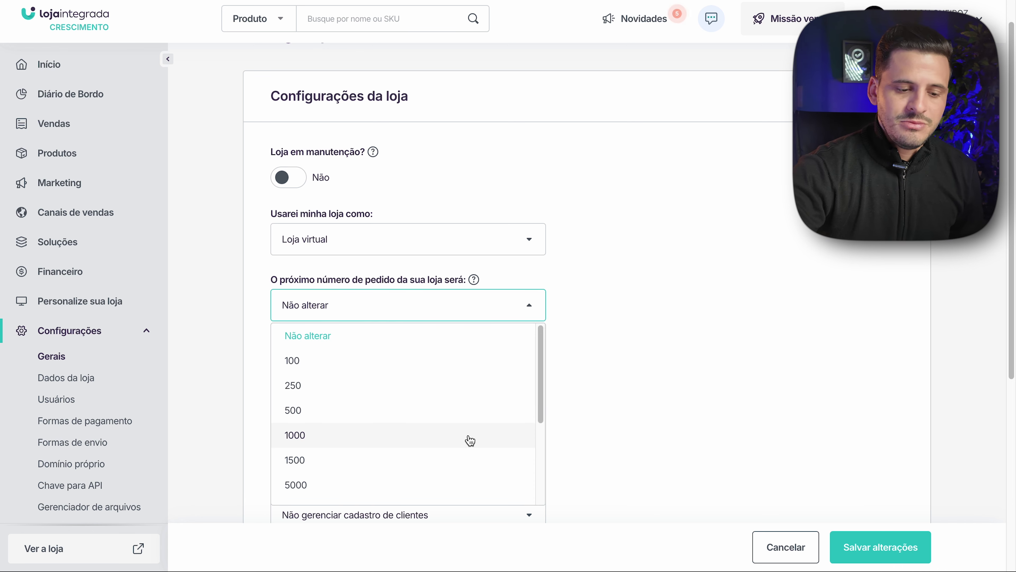
left_click(470, 440)
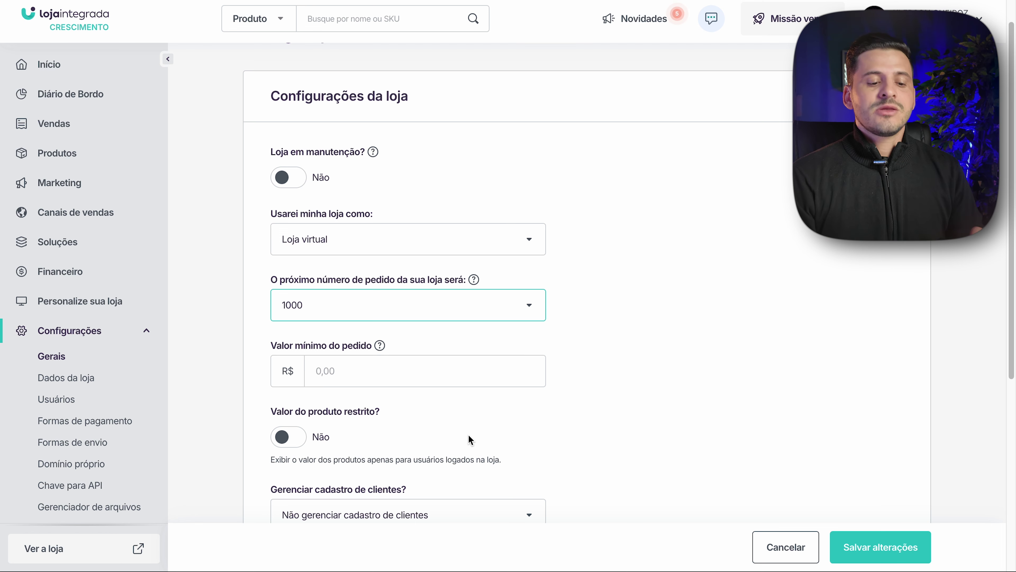
left_click(449, 366)
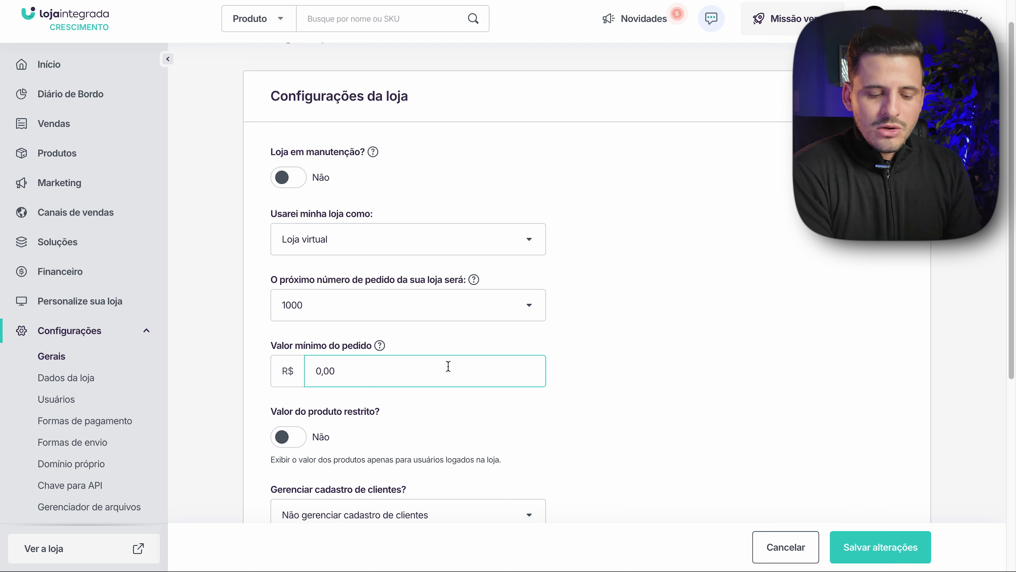
type("49")
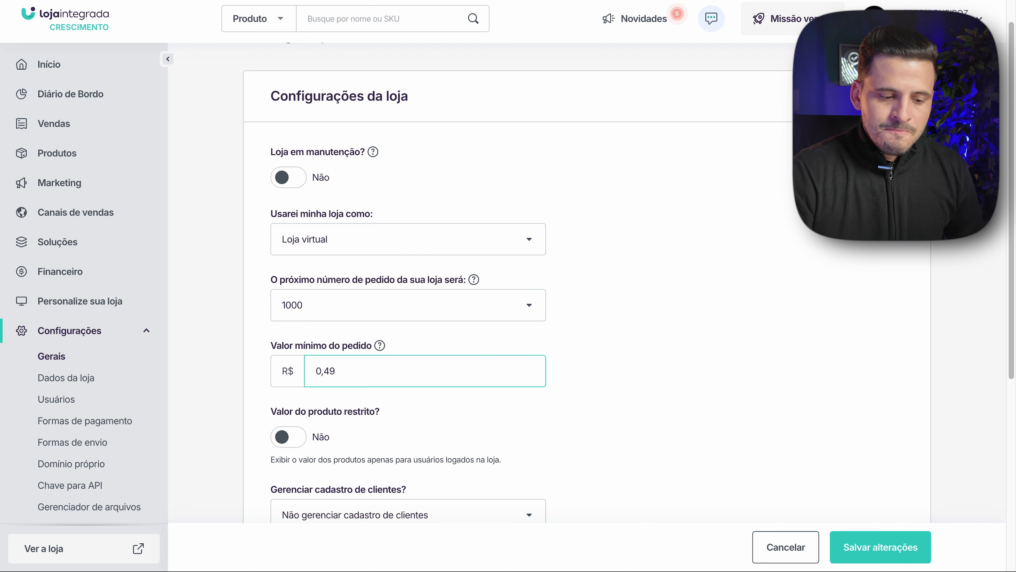
type(",00")
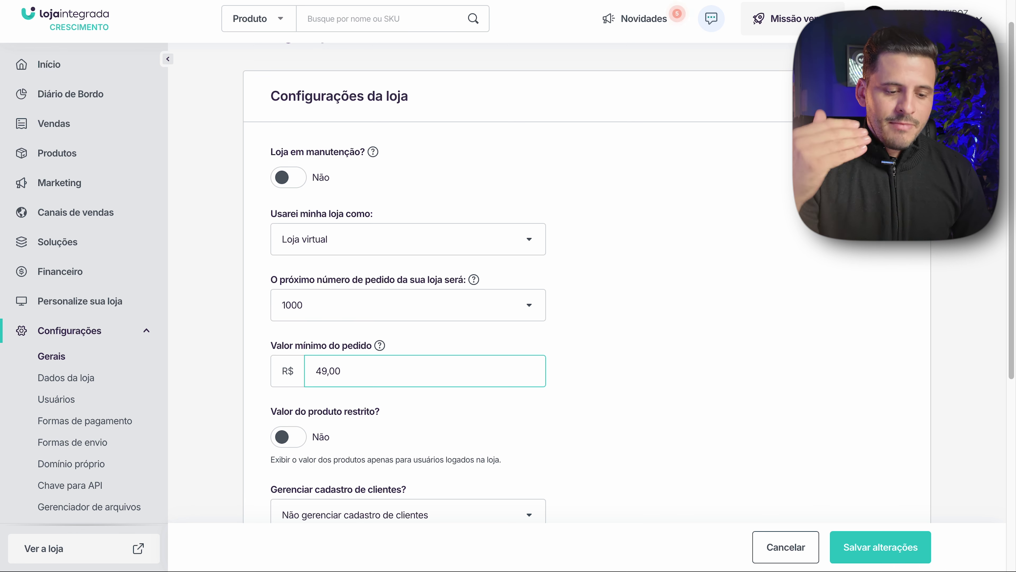
scroll(353, 356, "down", 2)
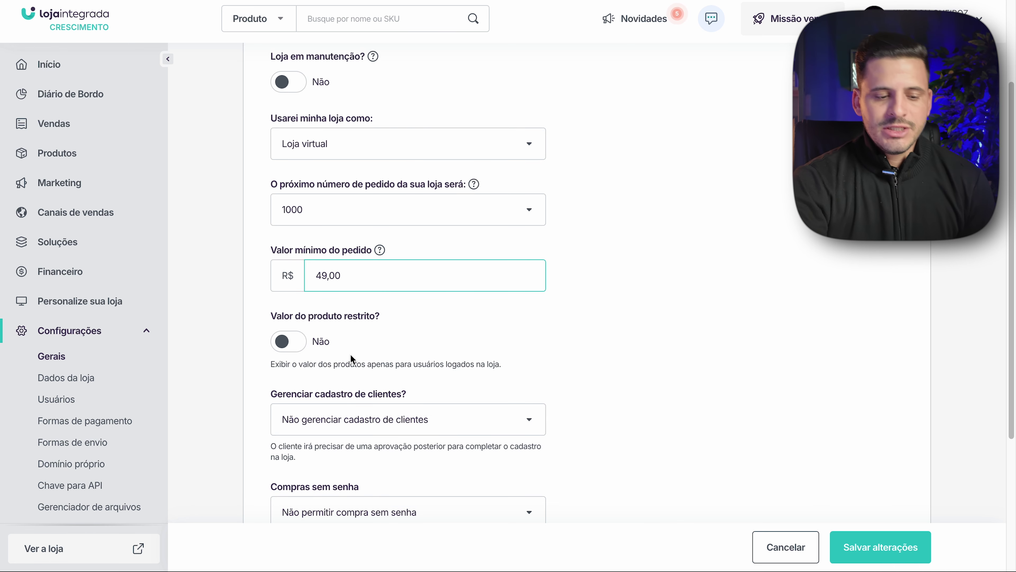
left_click(306, 347)
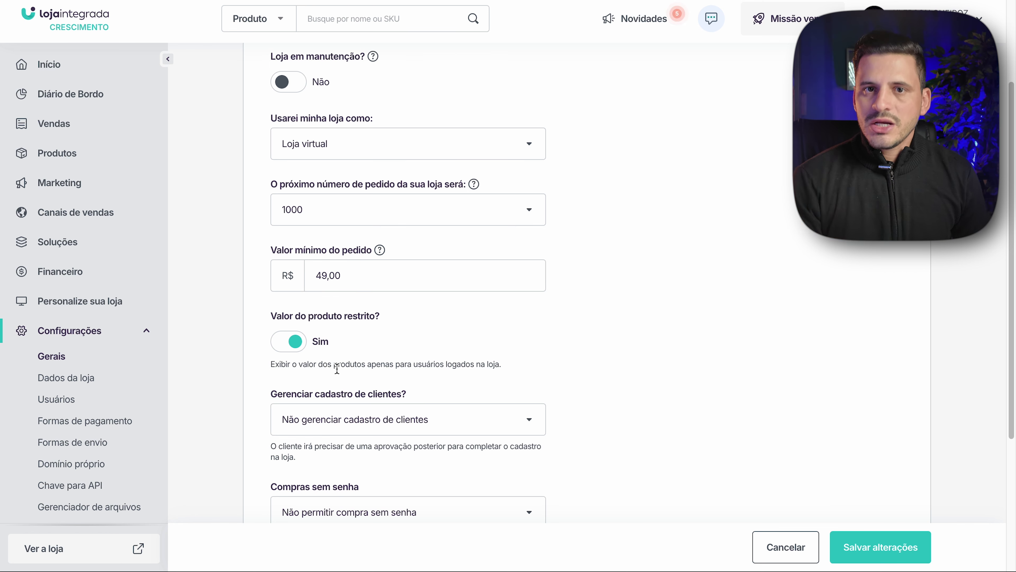
left_click(295, 345)
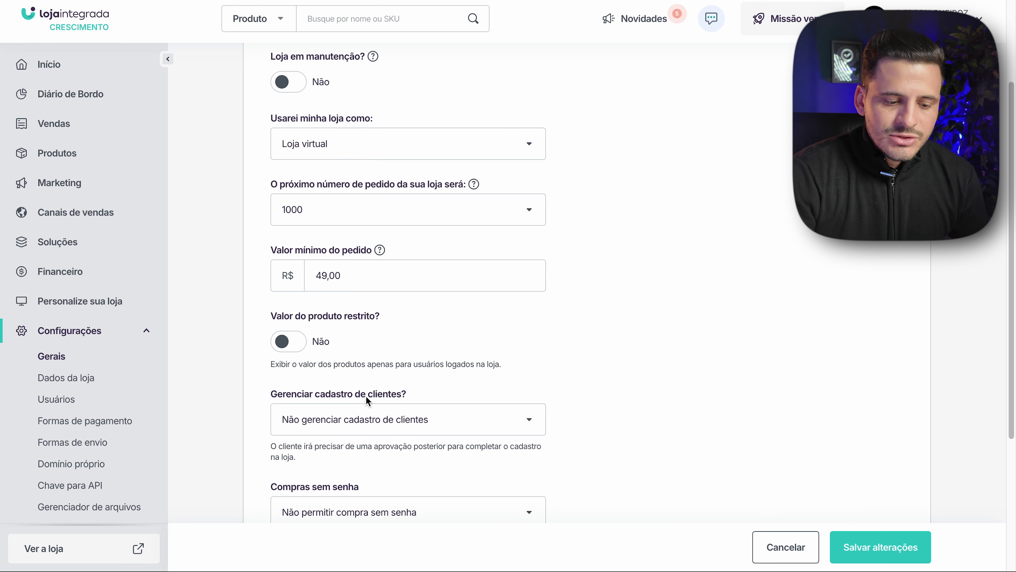
scroll(367, 397, "down", 1)
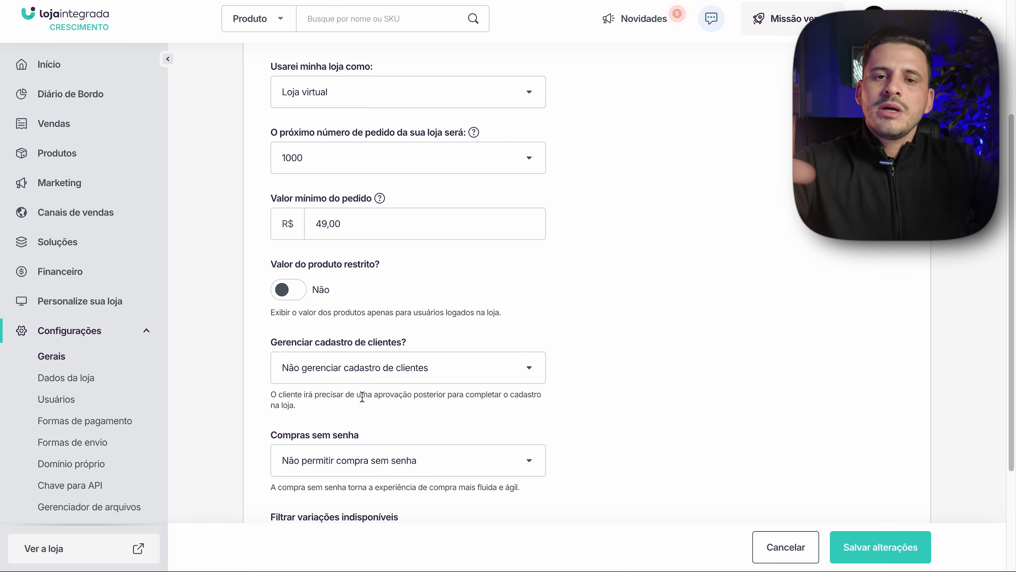
- Set Compras sem senha to 'Permitir compra sem senha' and save the general settings
scroll(362, 396, "down", 3)
left_click(529, 345)
left_click(528, 305)
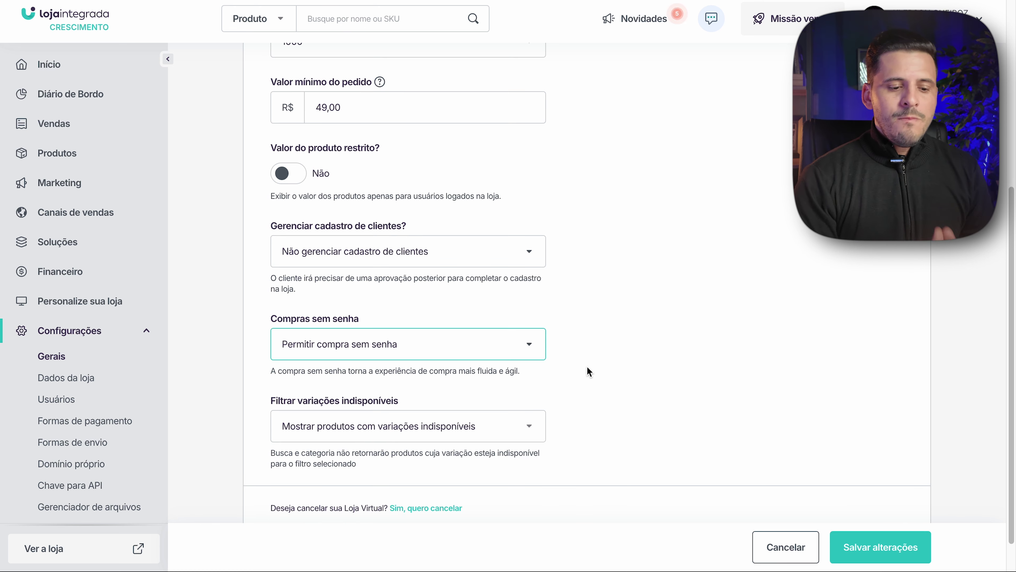
left_click(534, 345)
left_click(575, 349)
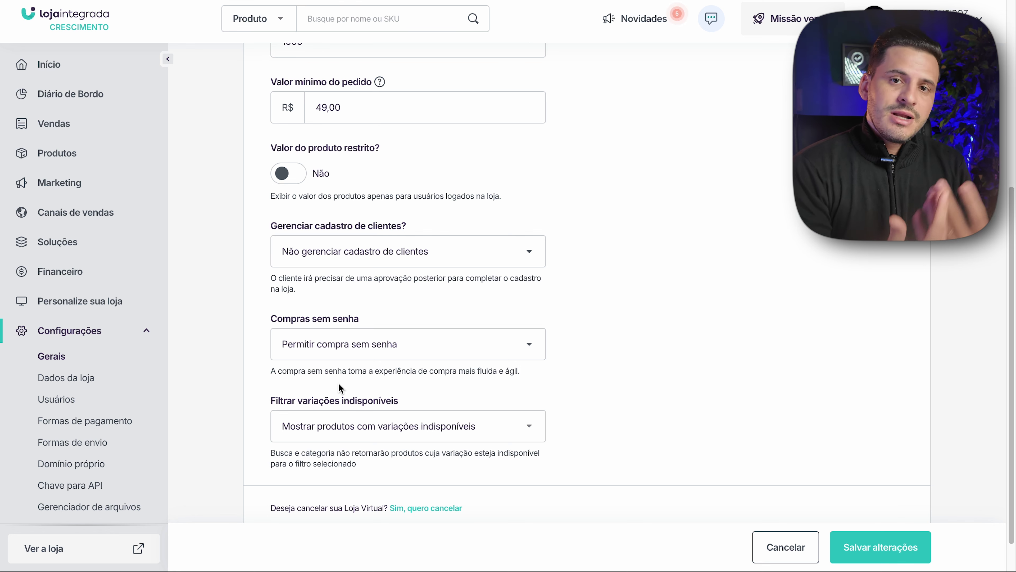
scroll(338, 382, "down", 1)
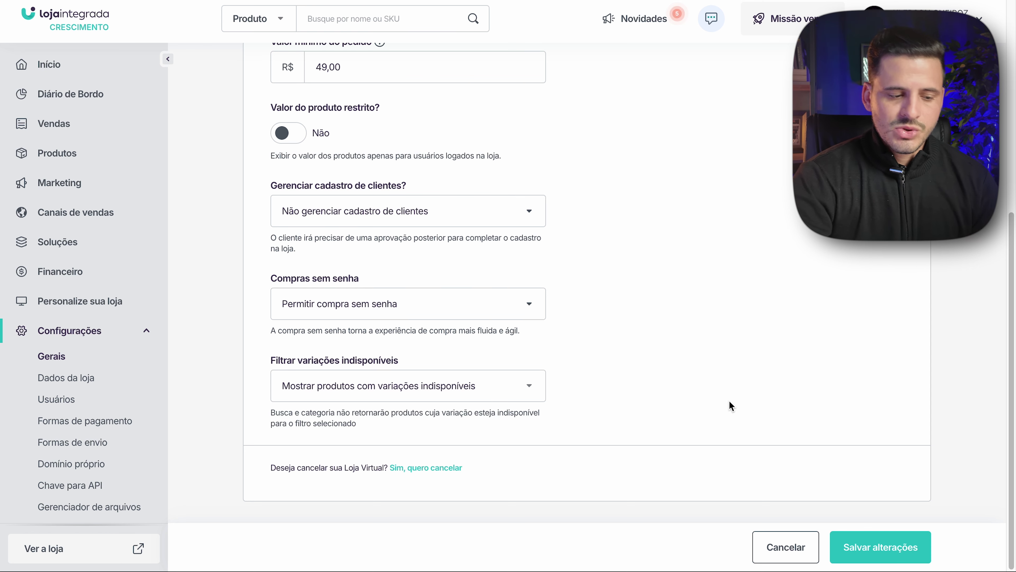
left_click(878, 547)
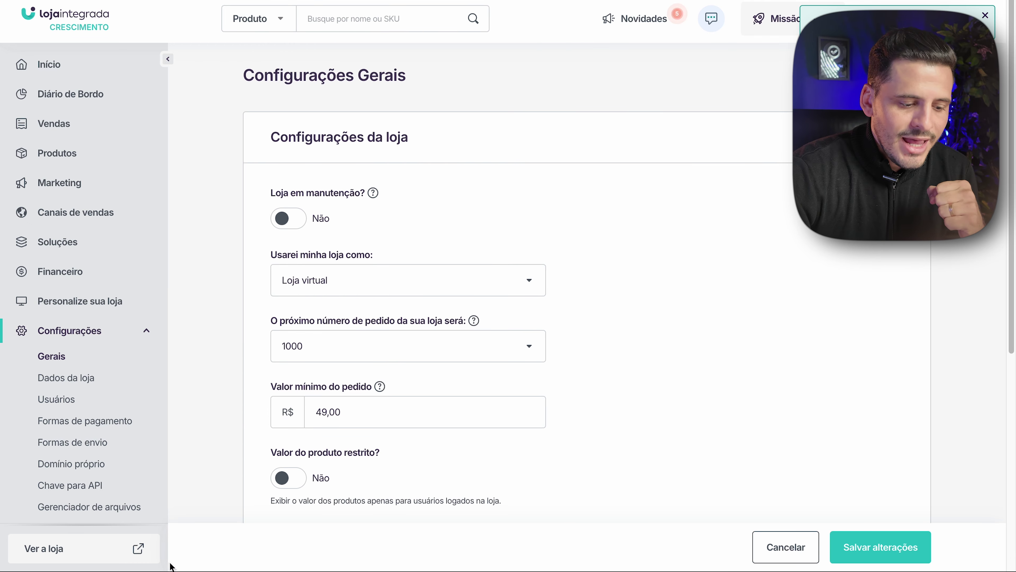
- Go to the Dados da loja settings page, then open a new browser tab
left_click(82, 380)
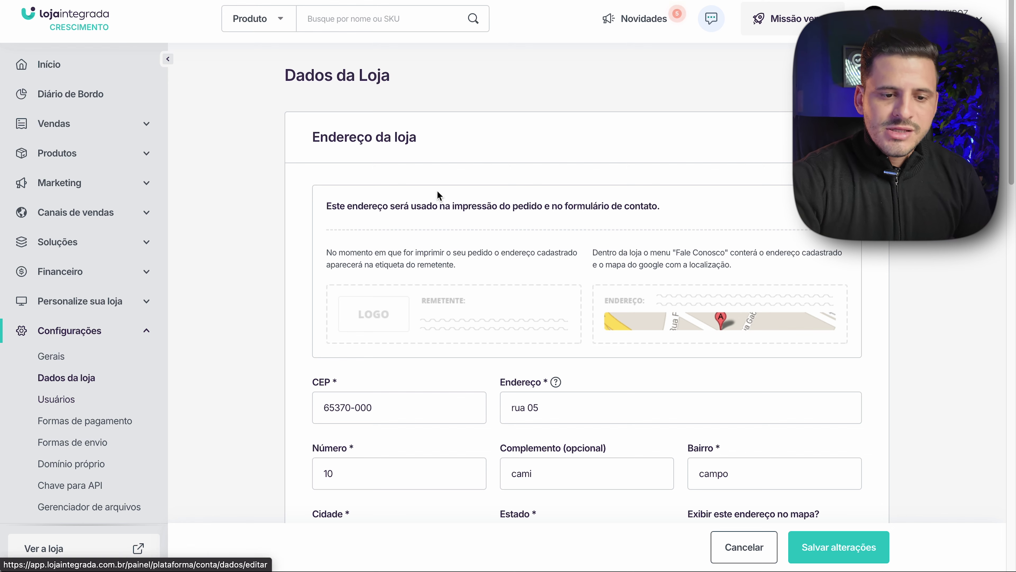
key("super+t")
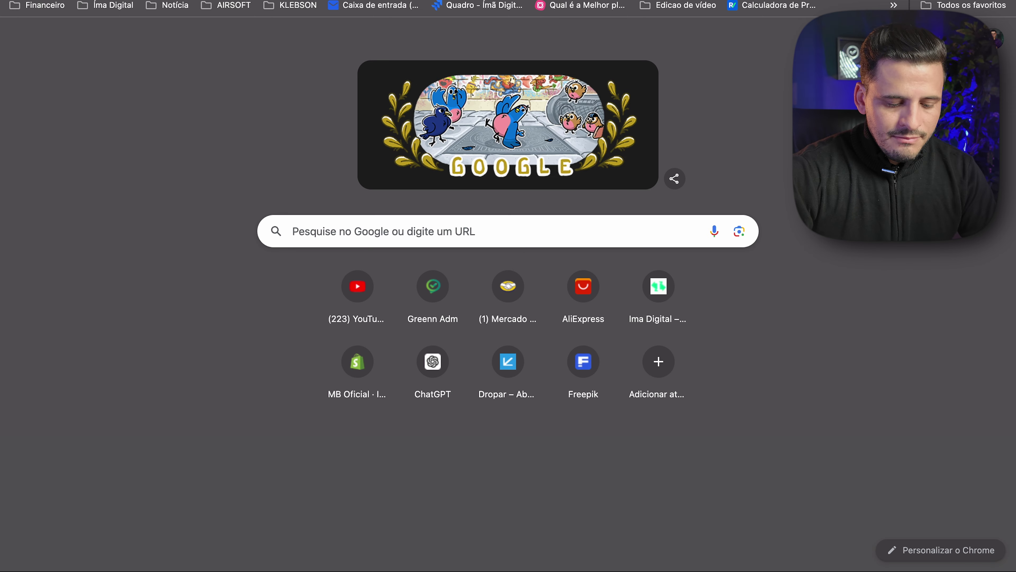
- Search Google for 'camisa preta' and return to the Dados da Loja page
type("camisa pret")
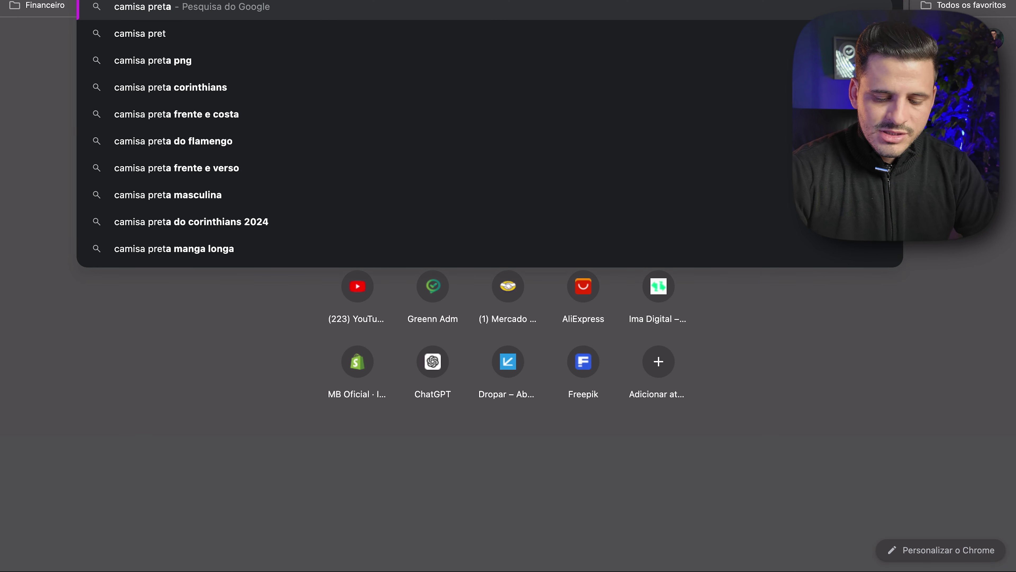
type("a")
key("Return")
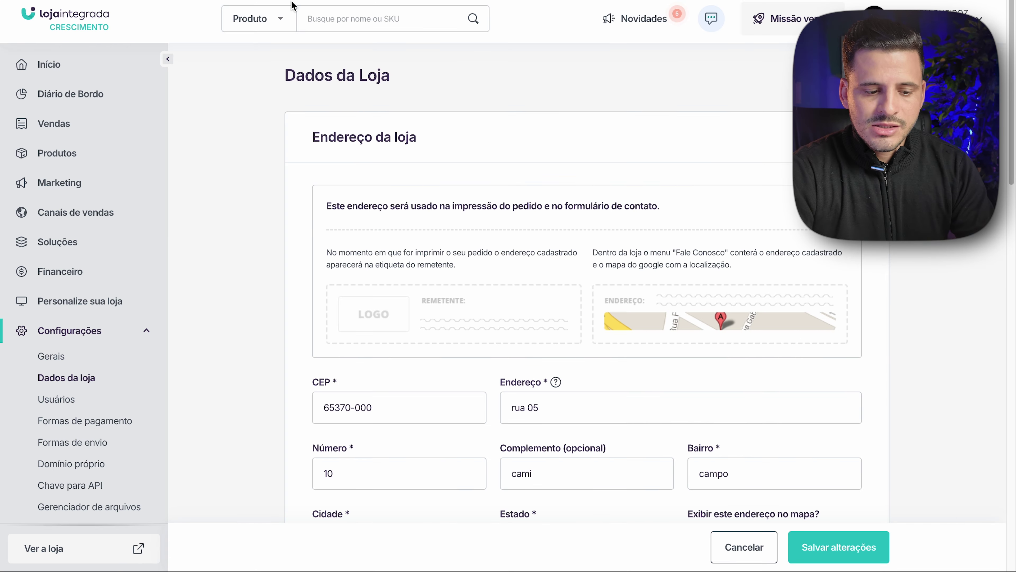
scroll(451, 192, "down", 5)
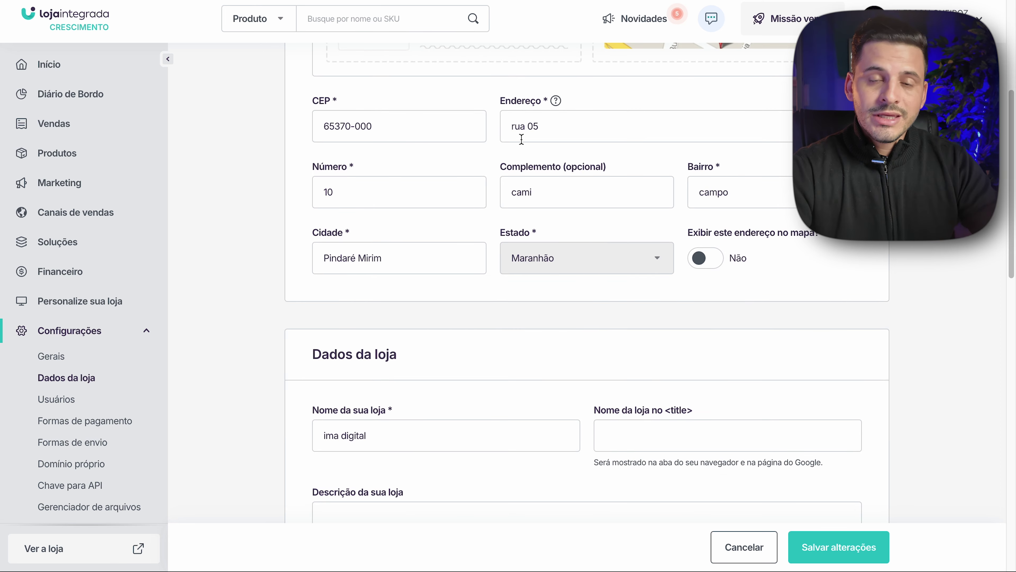
scroll(915, 335, "up", 5)
scroll(817, 349, "down", 12)
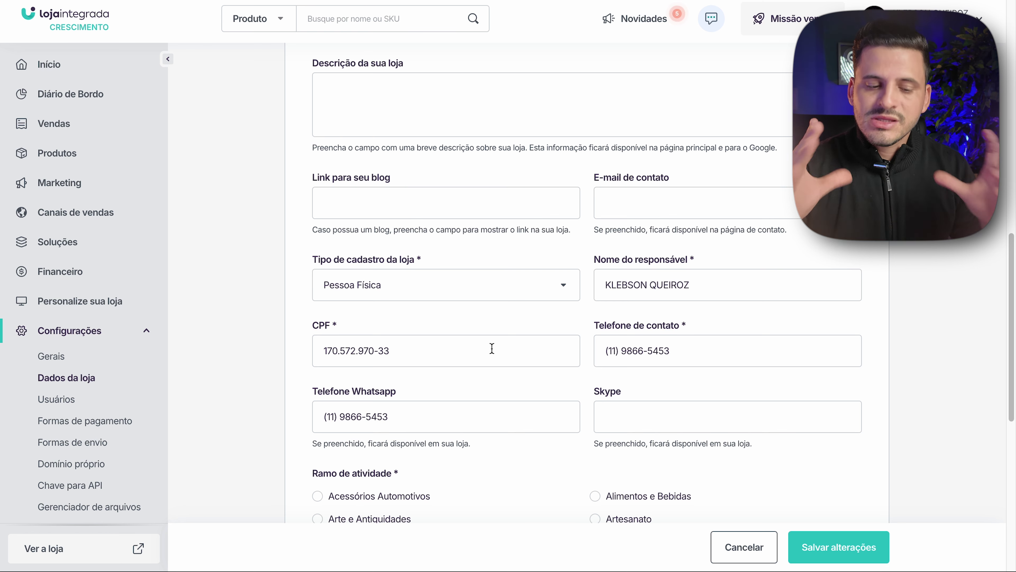
scroll(492, 349, "up", 4)
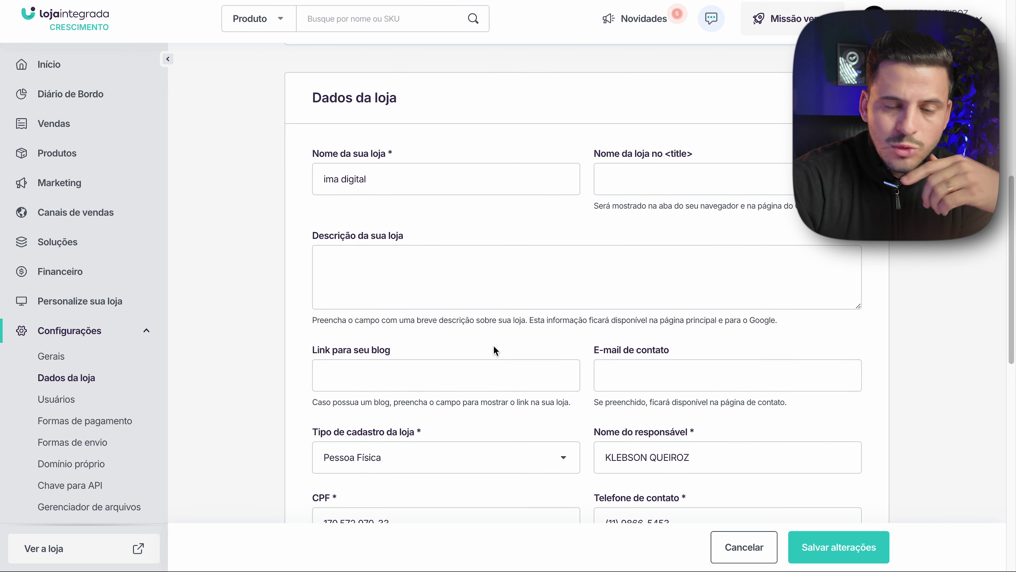
scroll(371, 331, "up", 3)
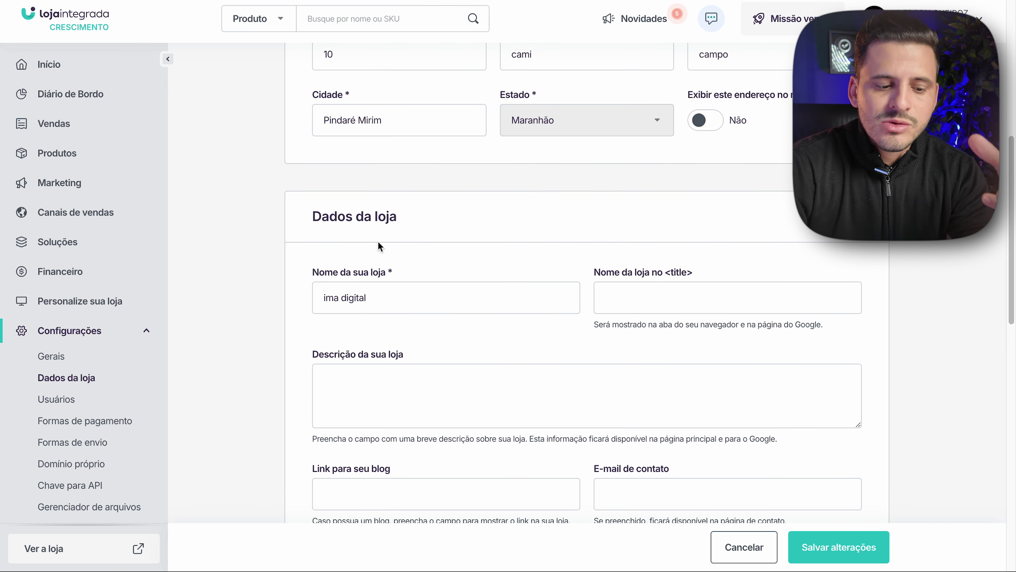
- Replace the store name with 'Use Silver'
left_click_drag(388, 296, 290, 281)
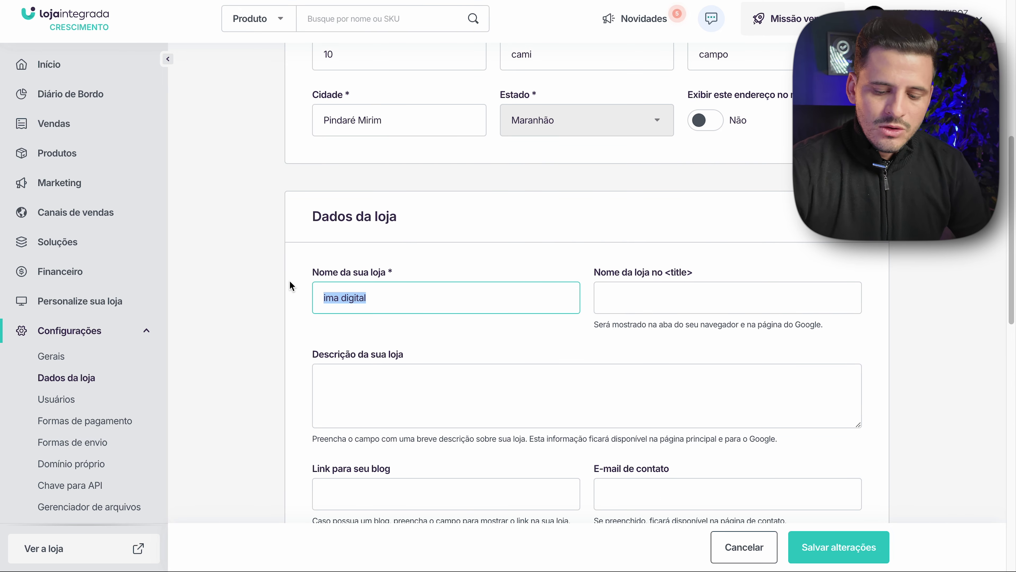
type("U")
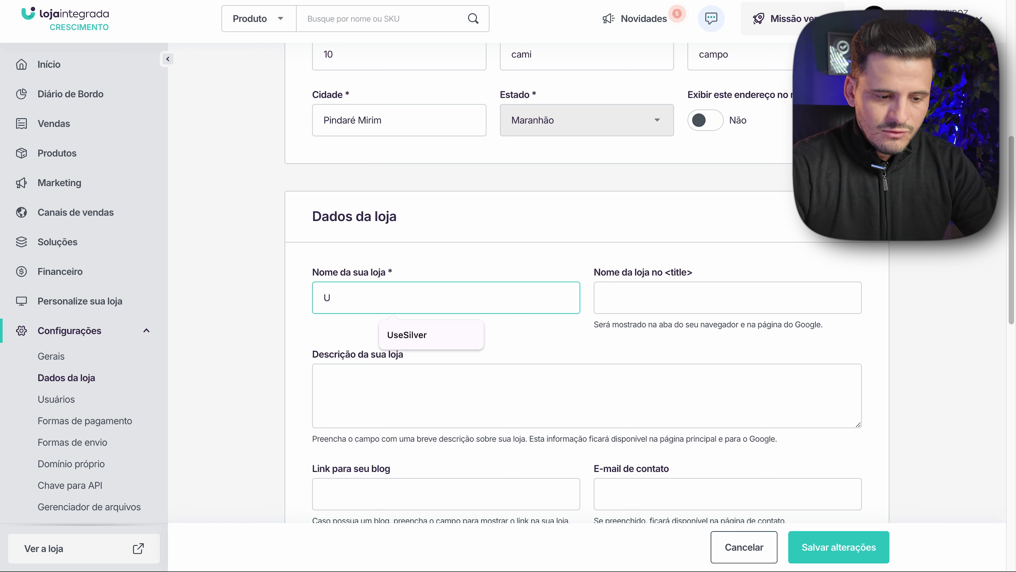
type("se Silver")
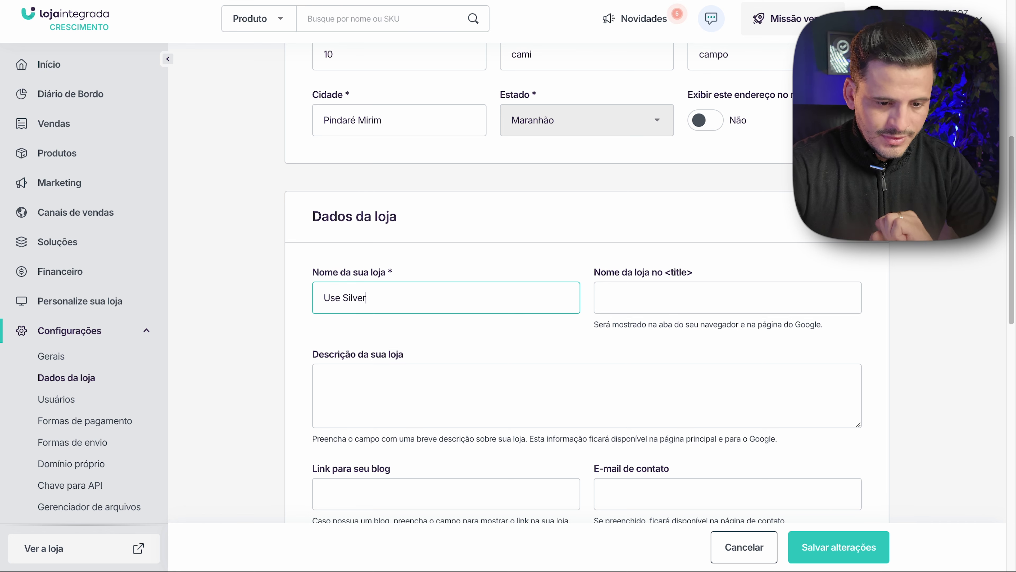
left_click(638, 305)
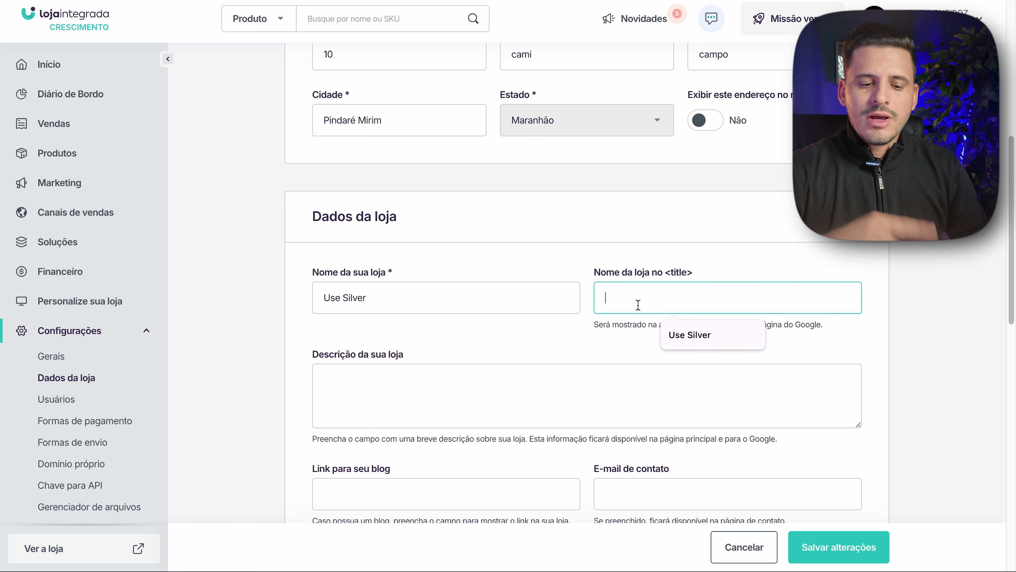
left_click(625, 353)
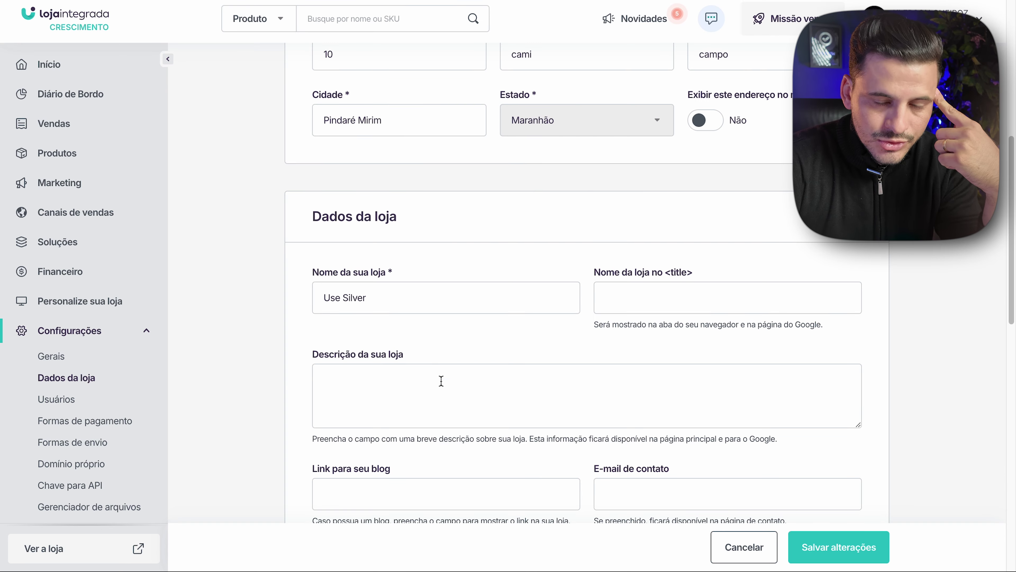
- Enter 'Silver Loja de Relógios Masculinos' as the store's page title
left_click(624, 298)
type("Silver ")
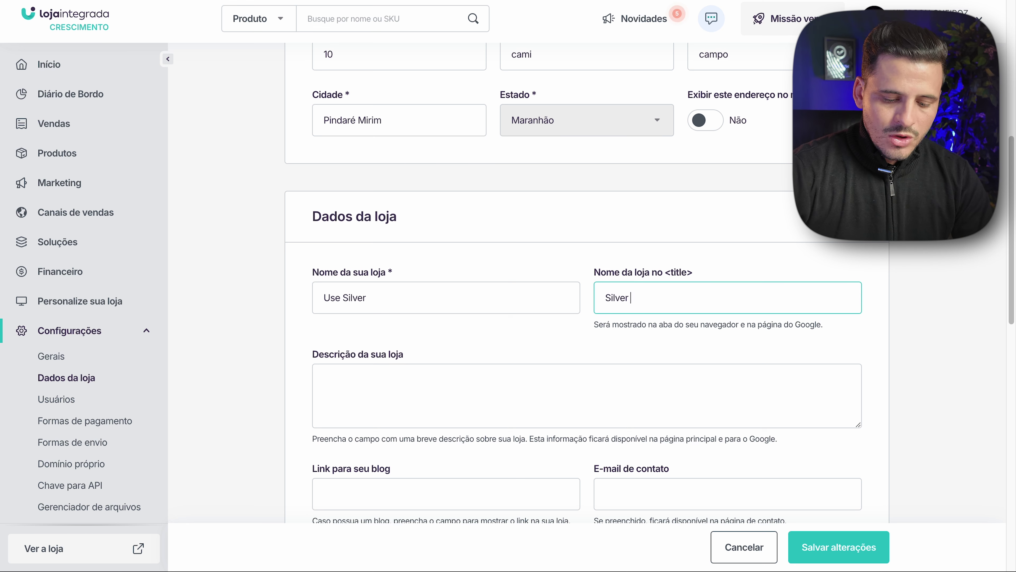
type("Loja ro")
key("BackSpace")
type("e Relógios Mas")
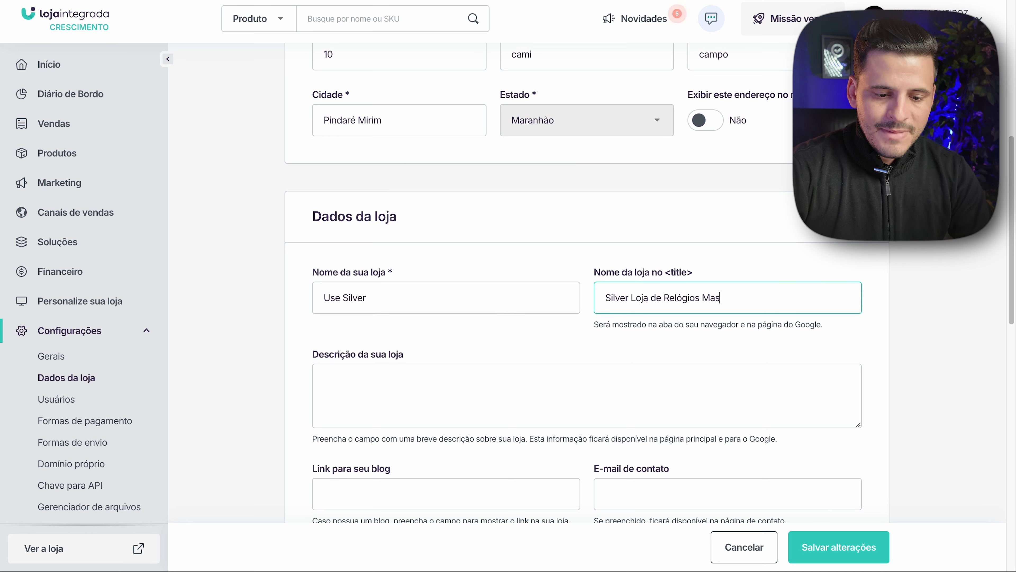
type("culinos")
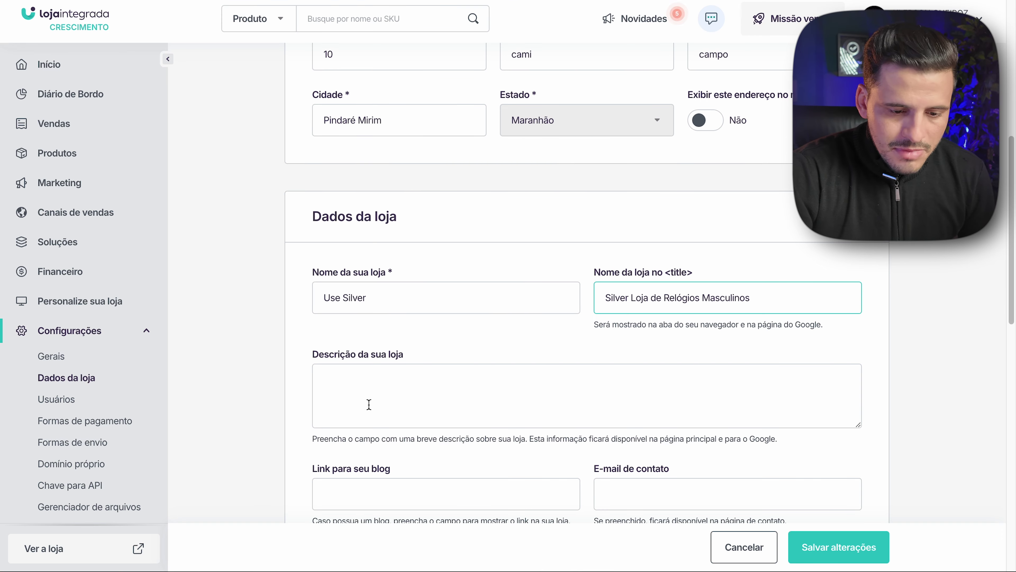
- Place the cursor in the empty Descrição da sua loja box
left_click(383, 386)
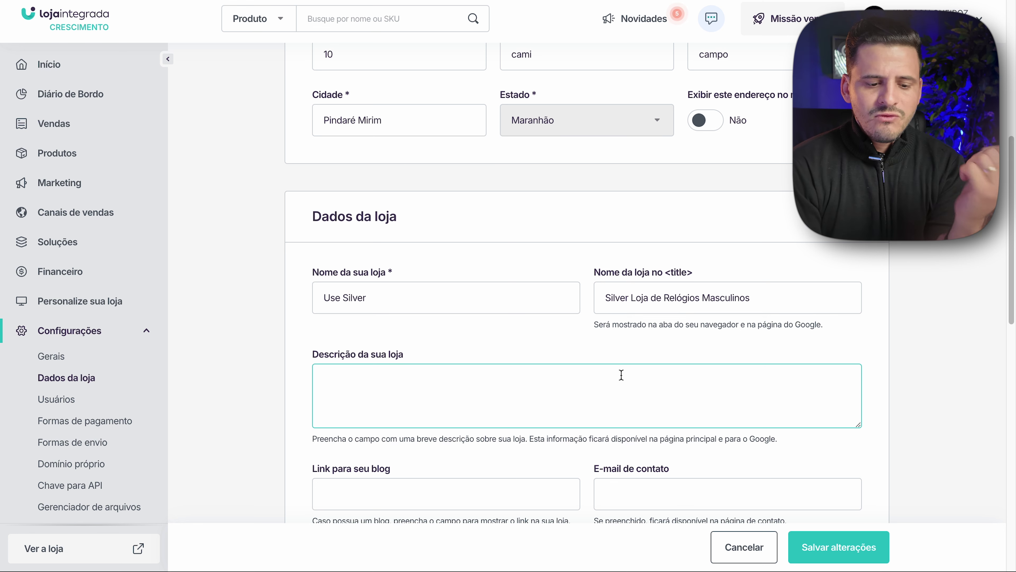
- Write the description 'A Loja Use Silver é uma loja especializada em relógios de alto padrão masculino.'
type("Loja e")
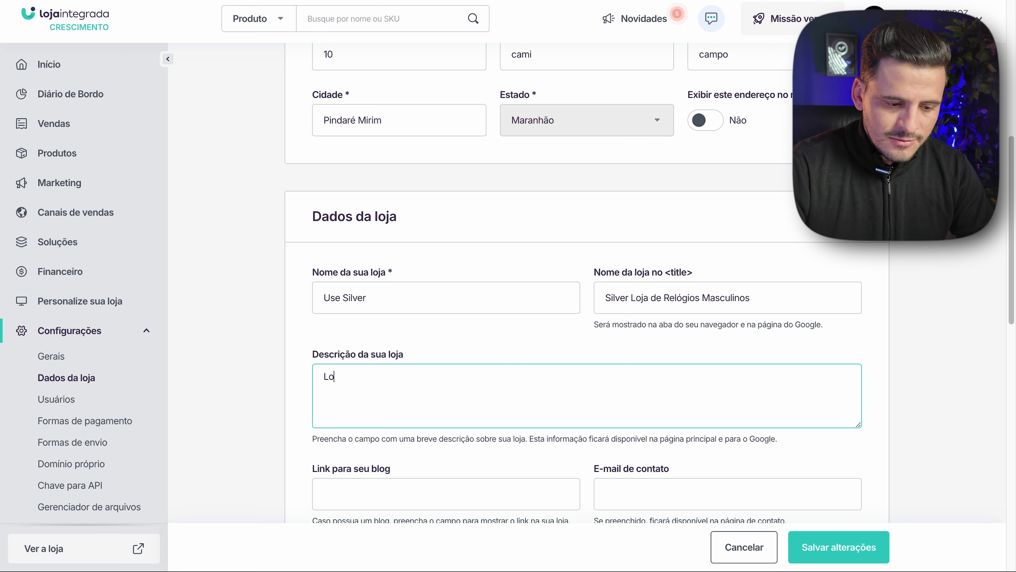
key("BackSpace")
key("BackSpace")
key("BackSpace")
type("A Loja Use Silver")
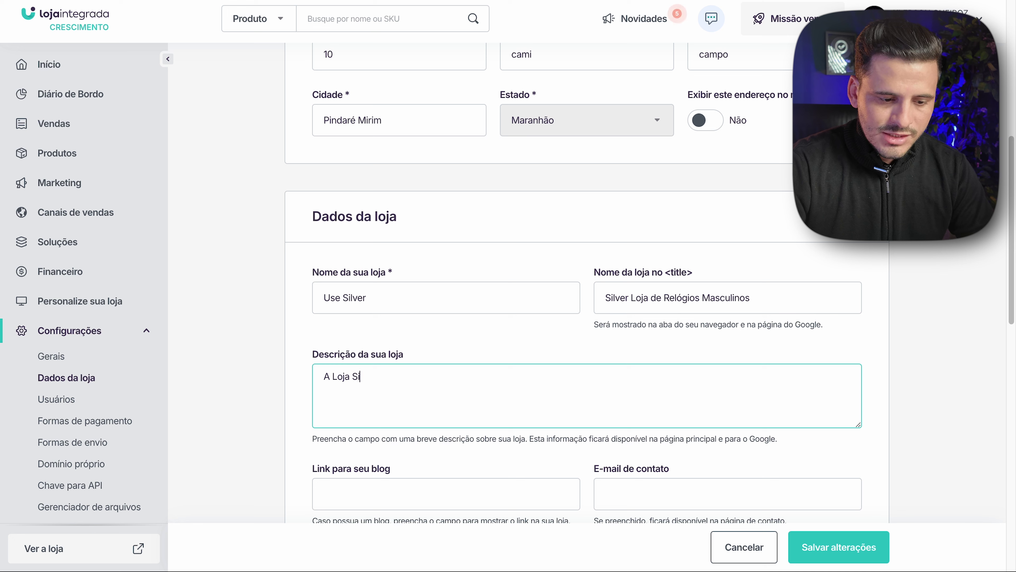
key("ctrl+Left")
key("BackSpace")
key("BackSpace")
type("er é uma loja espe")
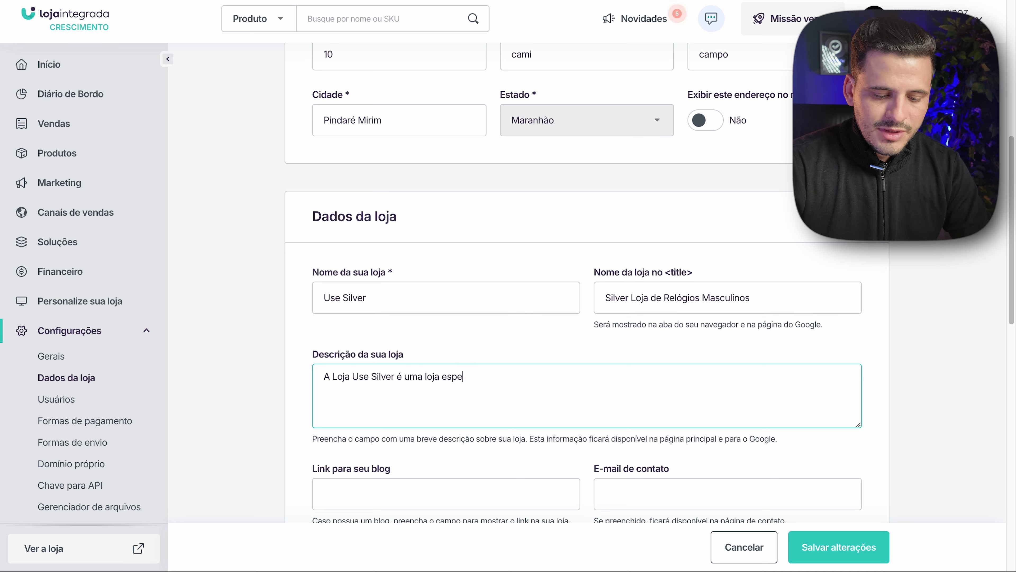
type("cializada em relógios de")
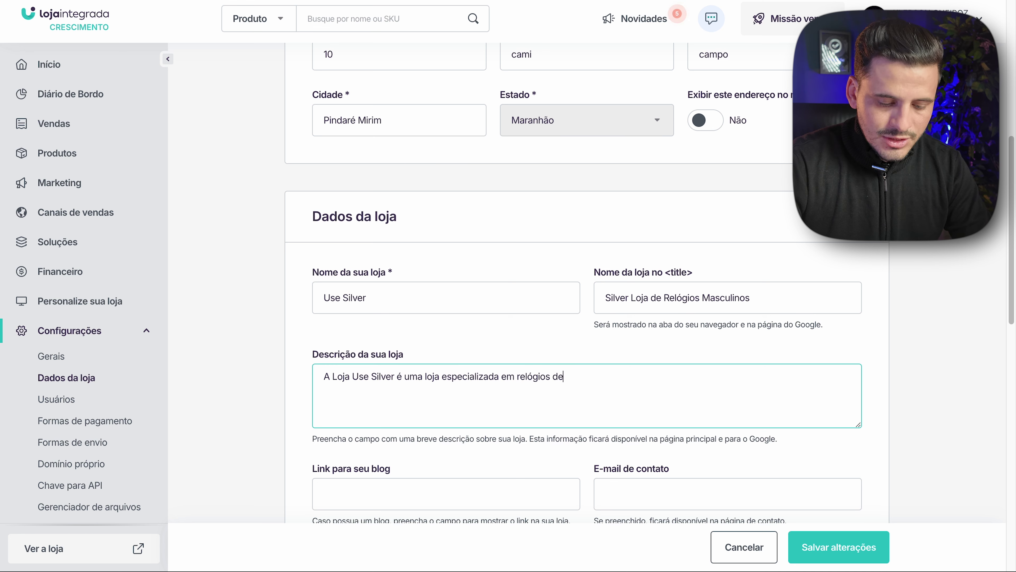
type(" alto padrão masculino.")
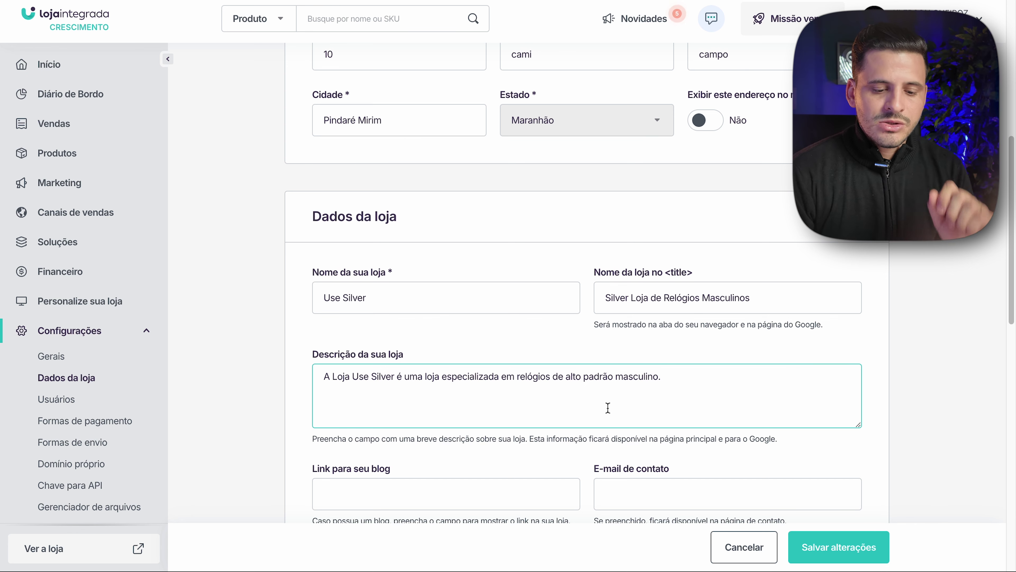
scroll(608, 408, "down", 3)
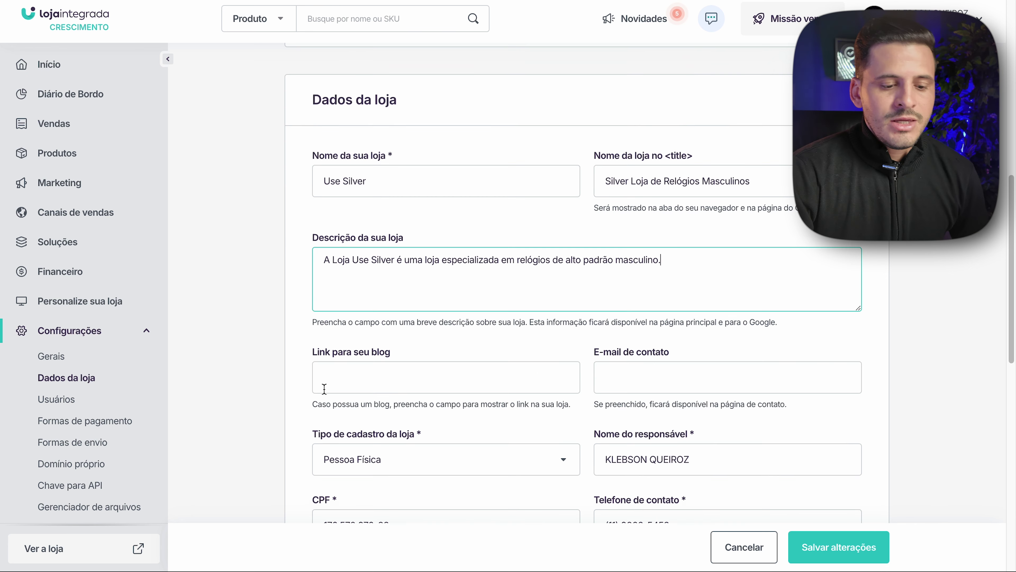
- Enter the store's contact e-mail address in the 'E-mail de contato' field
left_click(431, 374)
left_click(654, 372)
left_click(698, 334)
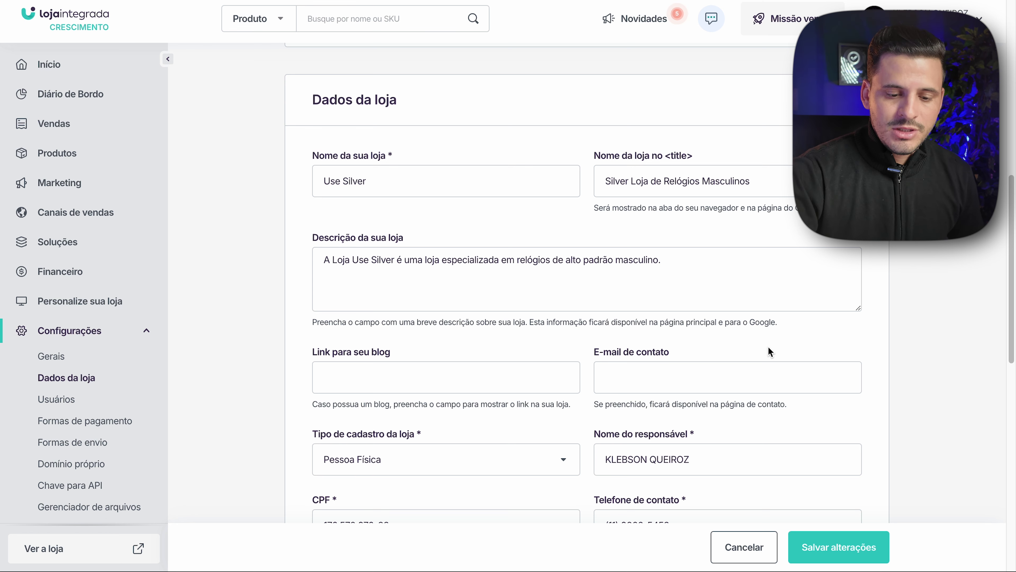
left_click(768, 376)
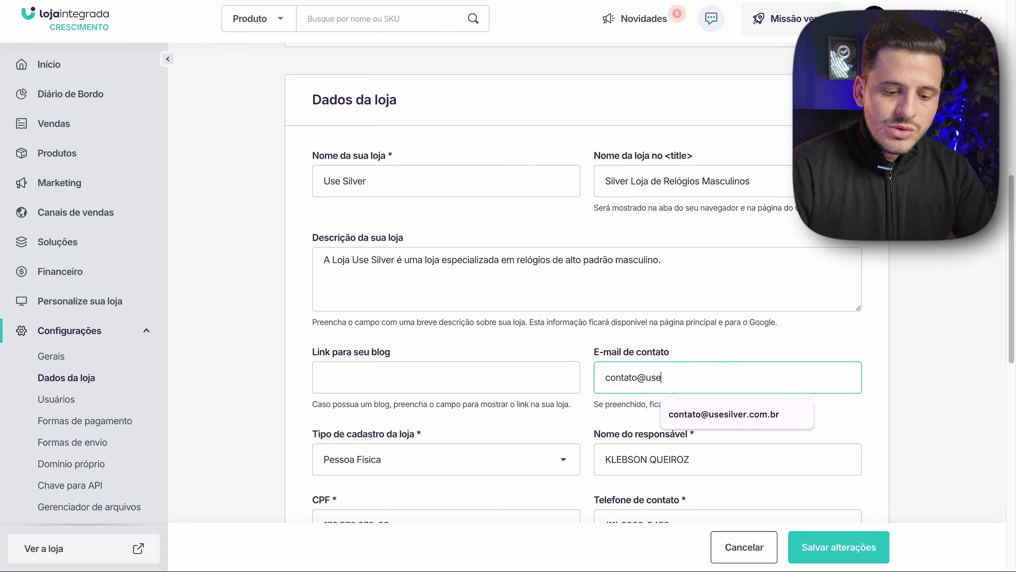
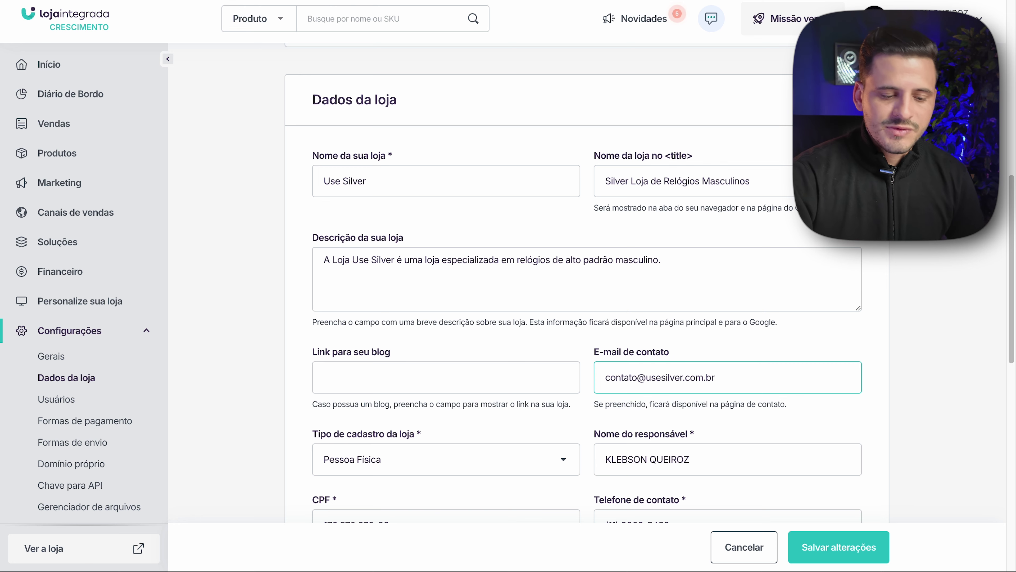
scroll(533, 311, "down", 4)
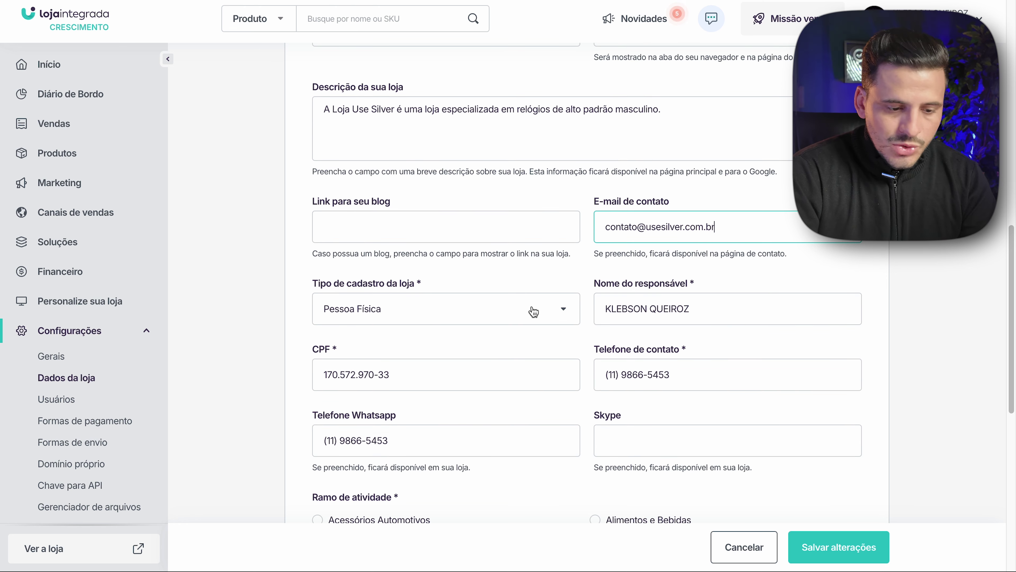
- Set the store registration type to Pessoa Jurídica, adding the Razão Social and CNPJ fields
left_click(535, 315)
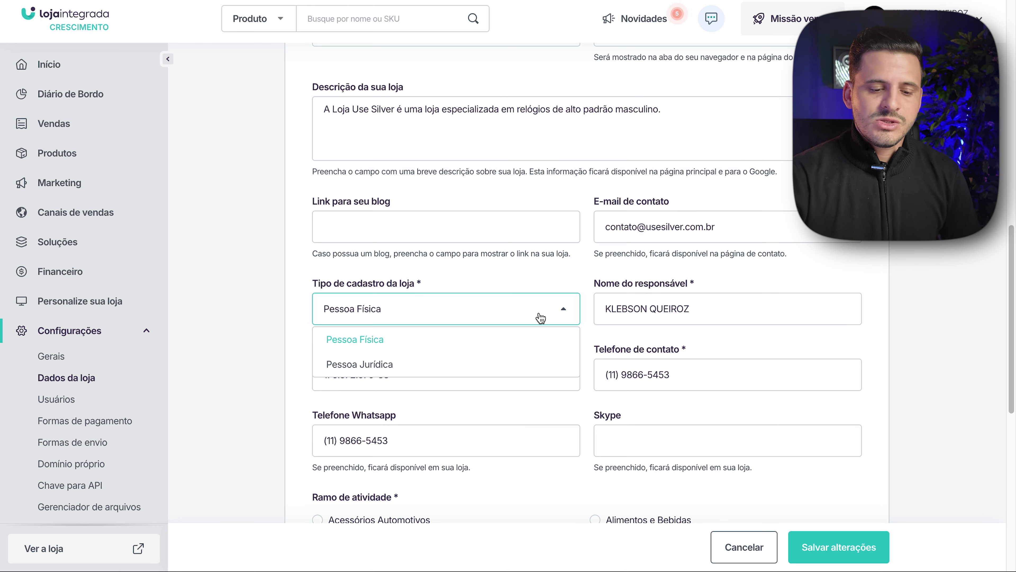
left_click(524, 362)
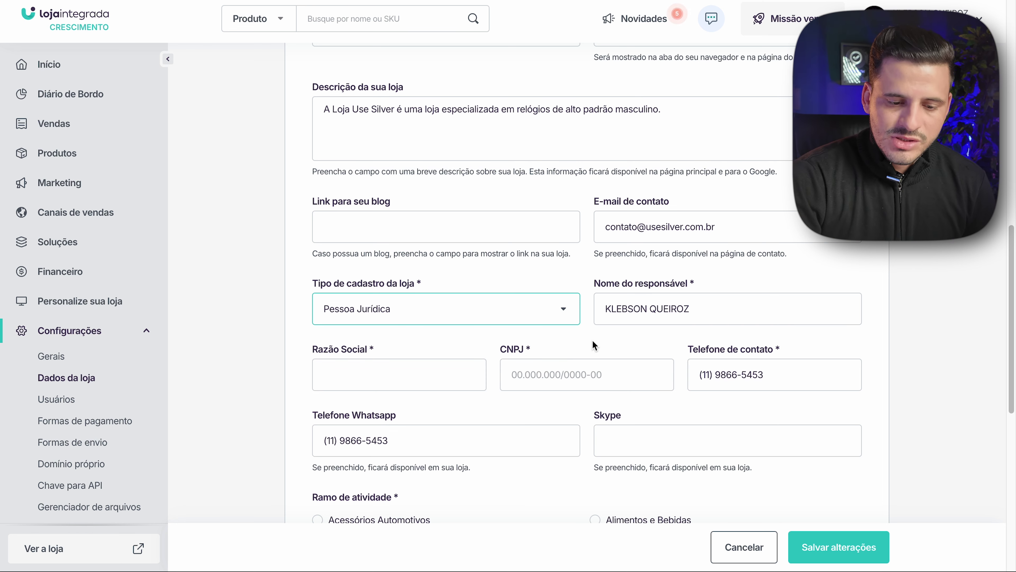
triple_click(644, 303)
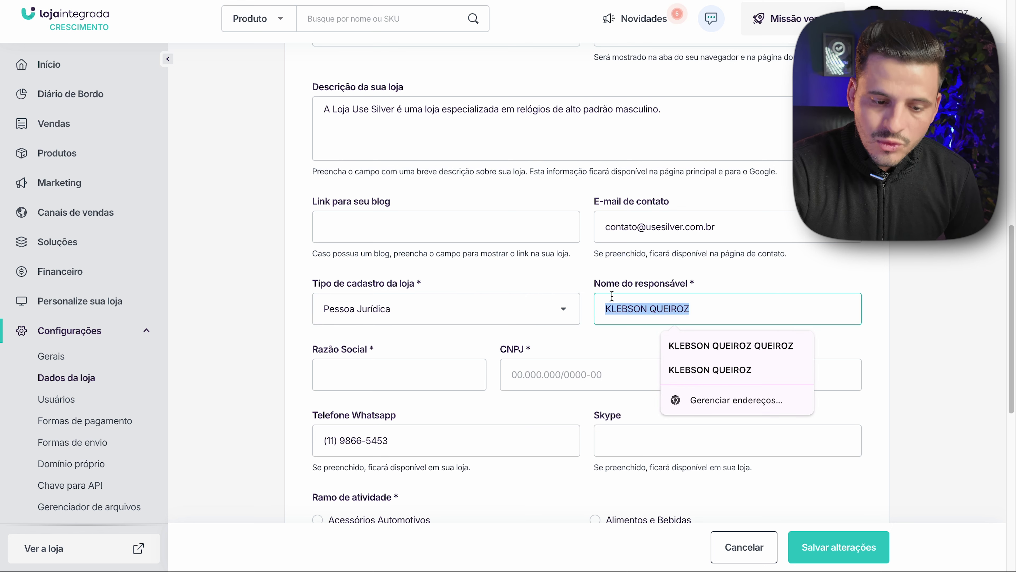
left_click(753, 307)
left_click(430, 356)
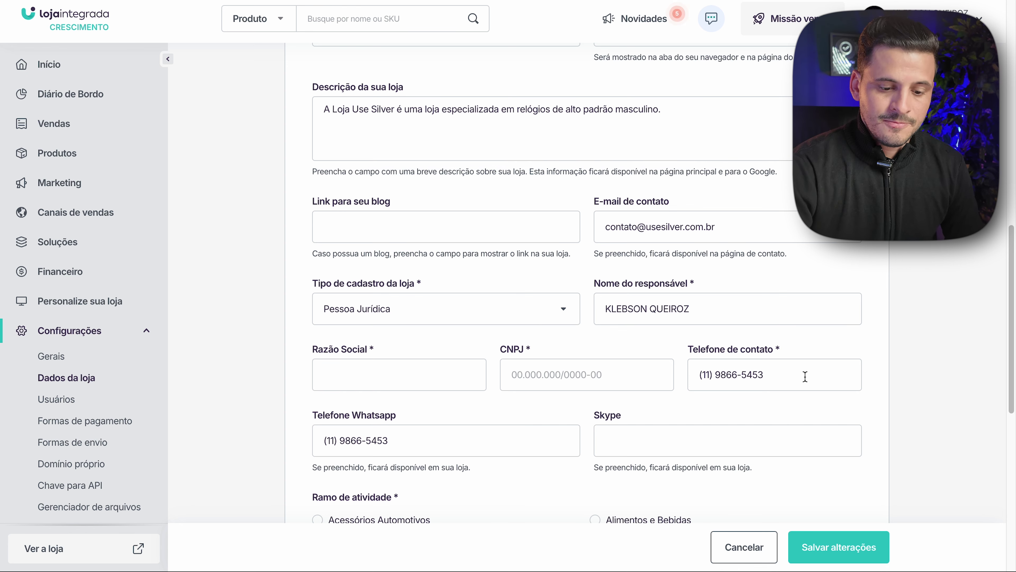
scroll(345, 252, "down", 7)
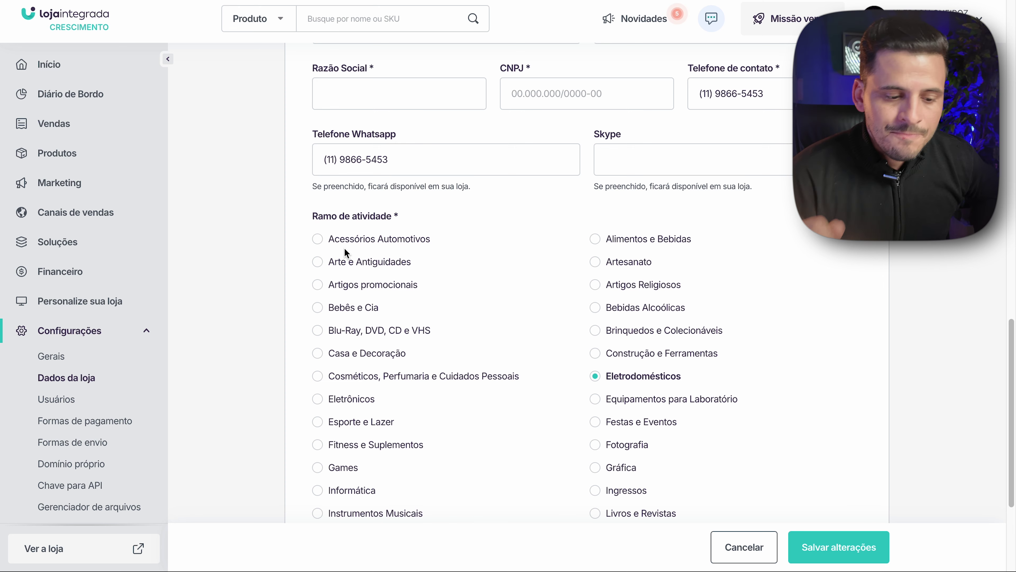
- Pick Moda e Acessórios as the 'Ramo de atividade' and save the store data with 'Salvar alterações'
scroll(443, 355, "down", 3)
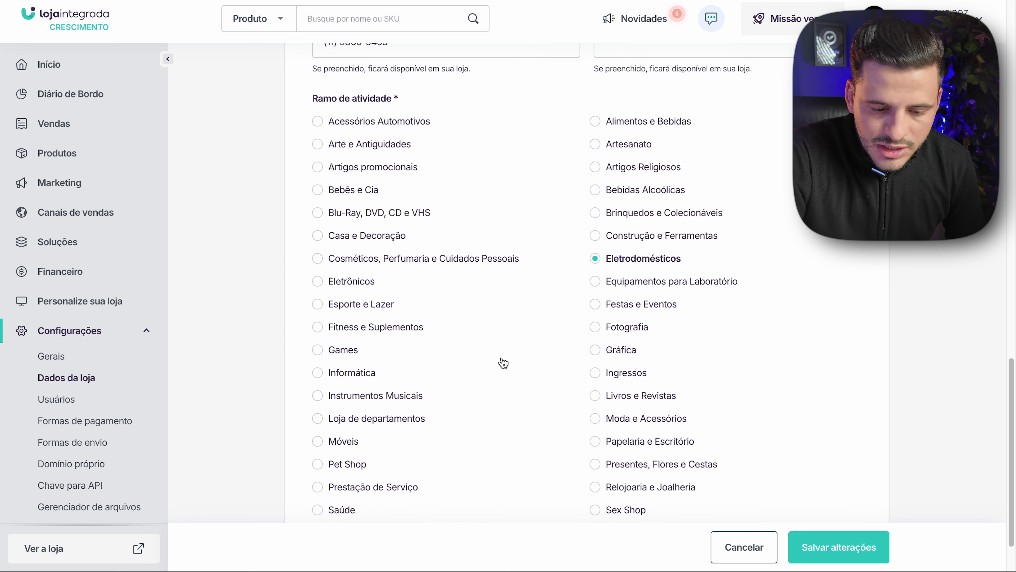
left_click(596, 396)
scroll(838, 442, "up", 4)
scroll(838, 441, "down", 3)
left_click(839, 546)
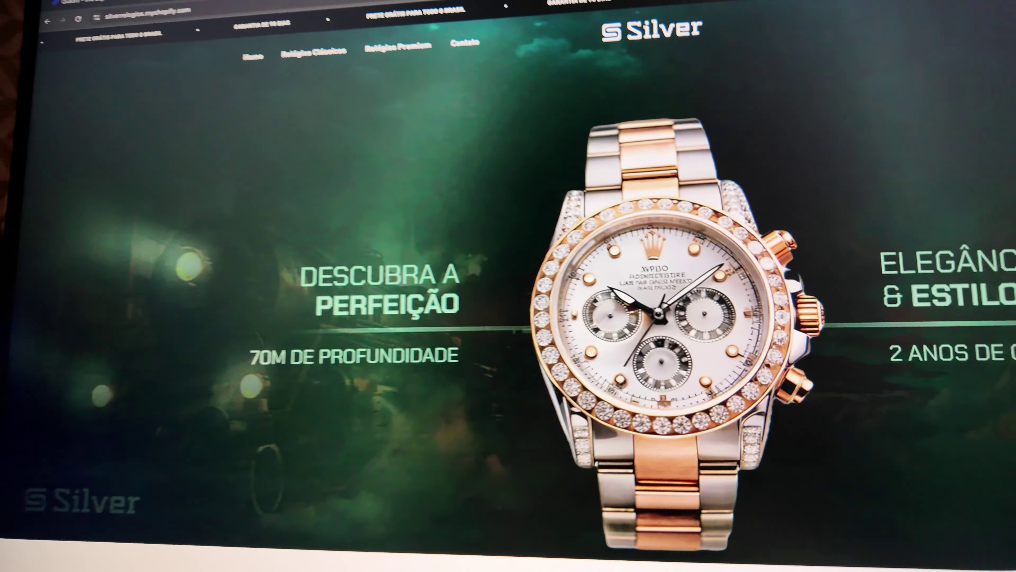
scroll(520, 321, "down", 3)
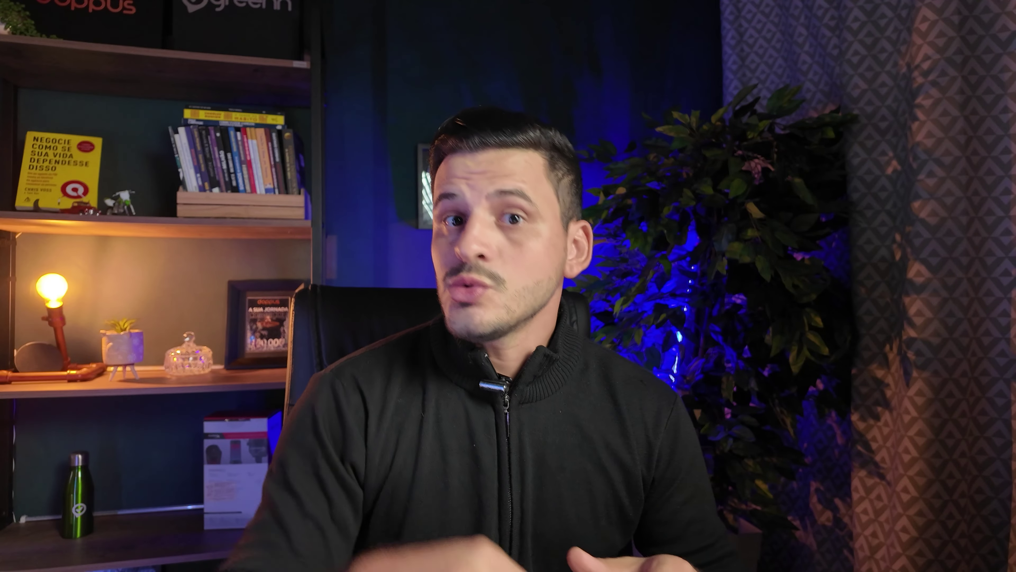